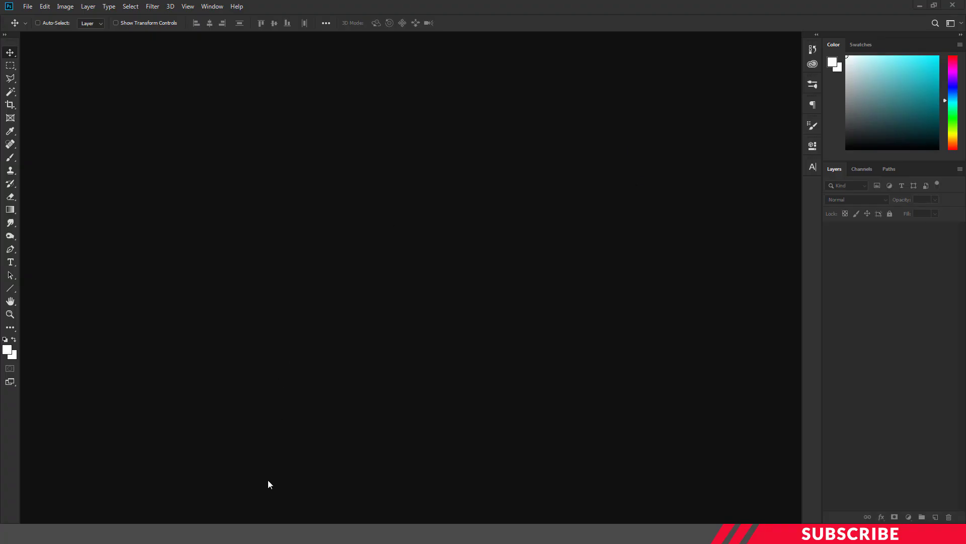
- Open Poster.psd and the grass photo Image-1 from the PTE28 folder in Photoshop
key("alt+Tab")
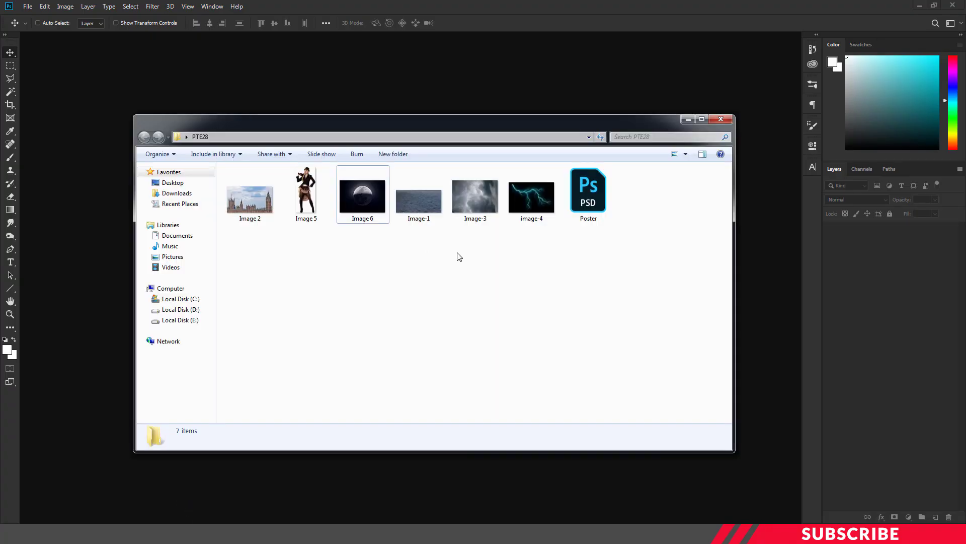
double_click(590, 199)
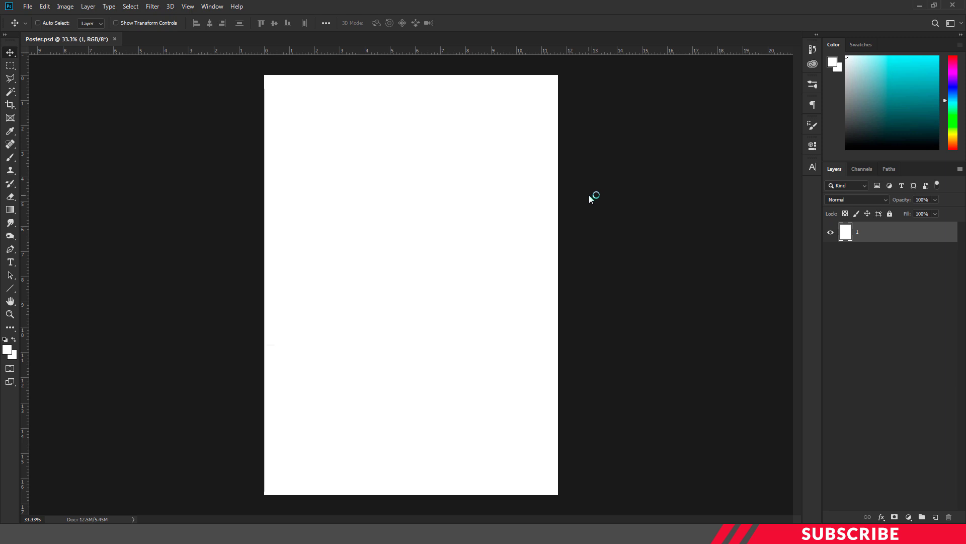
key("alt+Tab")
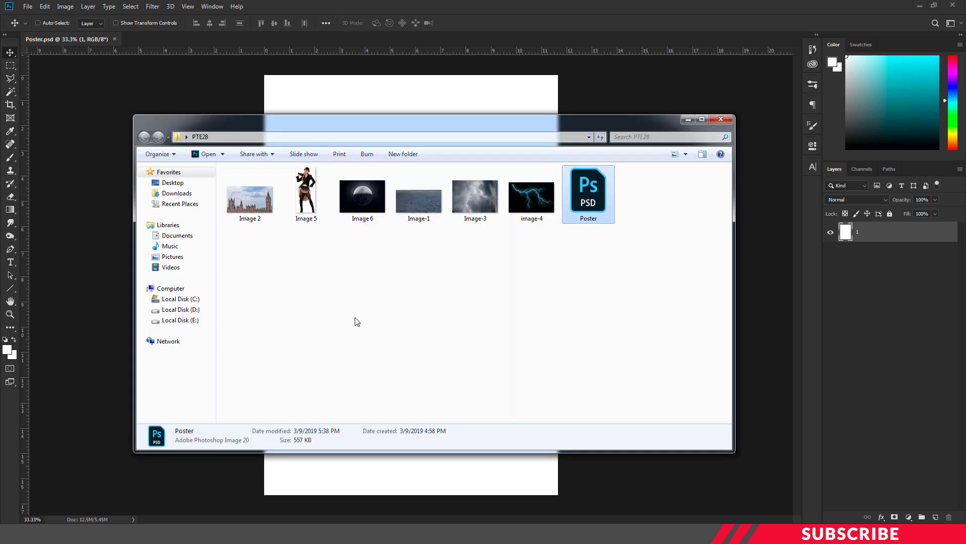
left_click(423, 211)
right_click(424, 210)
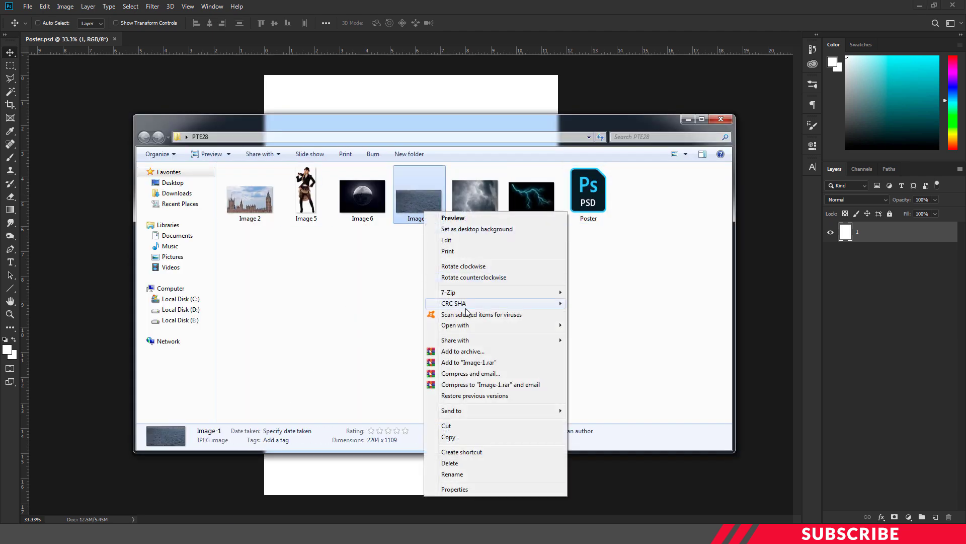
mouse_move(466, 326)
left_click(612, 325)
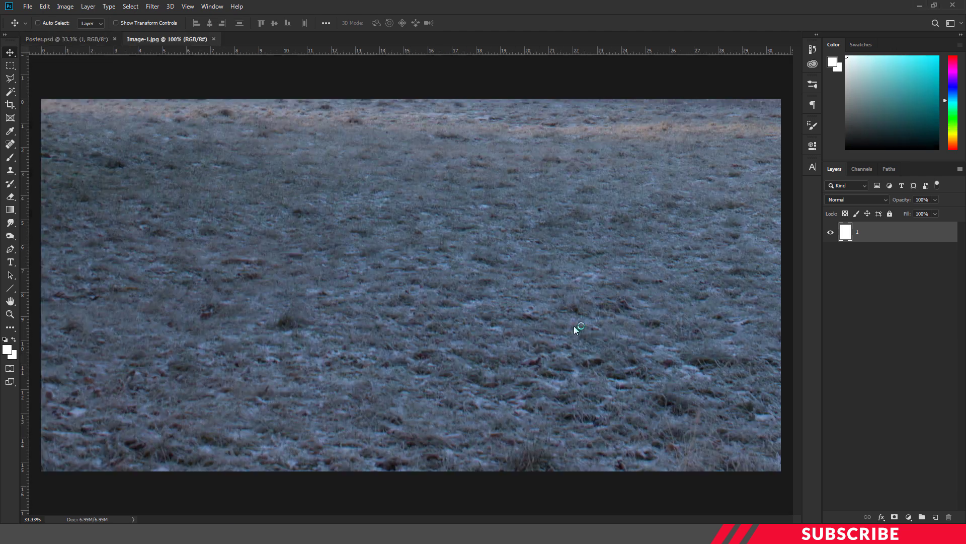
- Float the grass image in its own window, copy it into the Poster document as a new layer, and close the source
left_click_drag(197, 41, 190, 99)
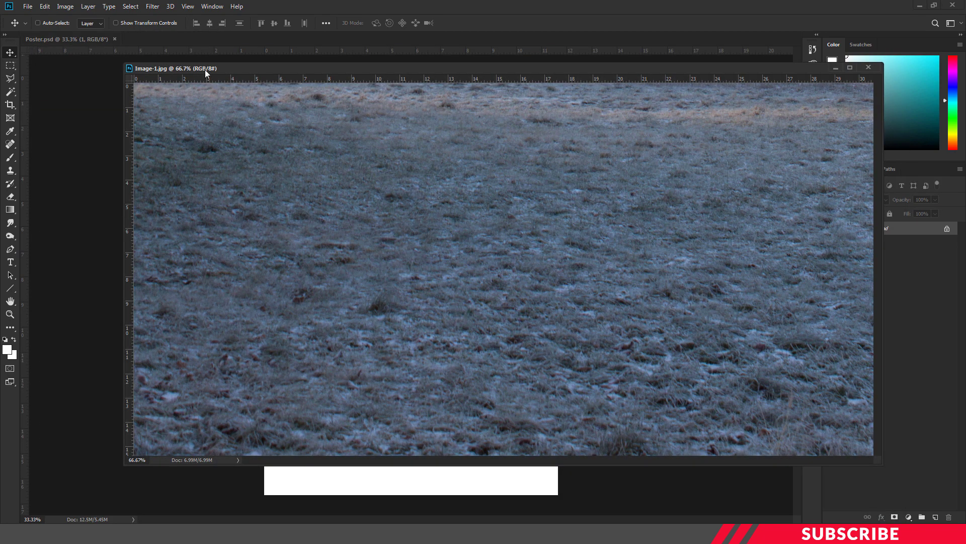
left_click_drag(273, 70, 490, 67)
left_click_drag(433, 152, 310, 176)
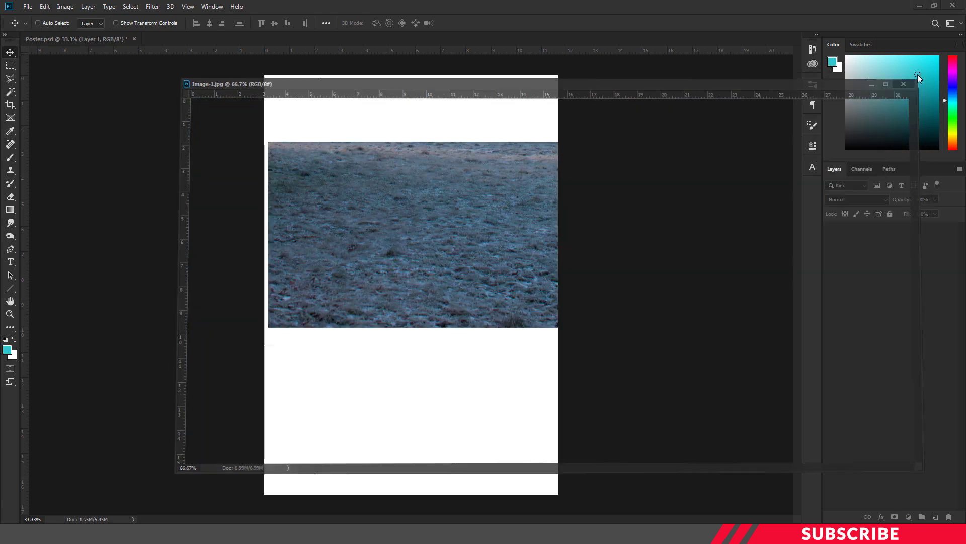
left_click(917, 74)
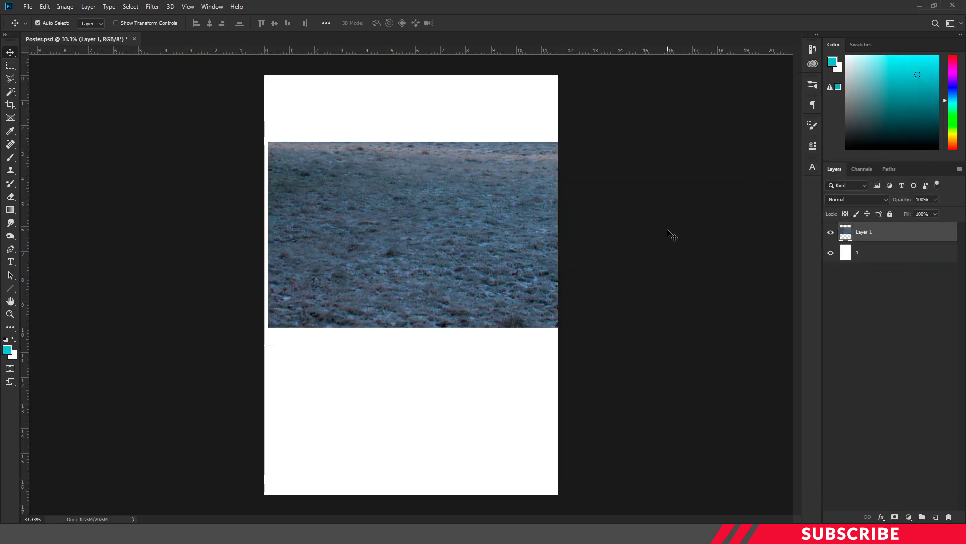
- Scale the grass layer to about 92% and position it across the lower third of the poster
key("ctrl+t")
left_click_drag(484, 205, 474, 322)
left_click_drag(615, 421, 586, 404)
left_click_drag(455, 304, 461, 415)
key("Down")
key("Down")
key("Down")
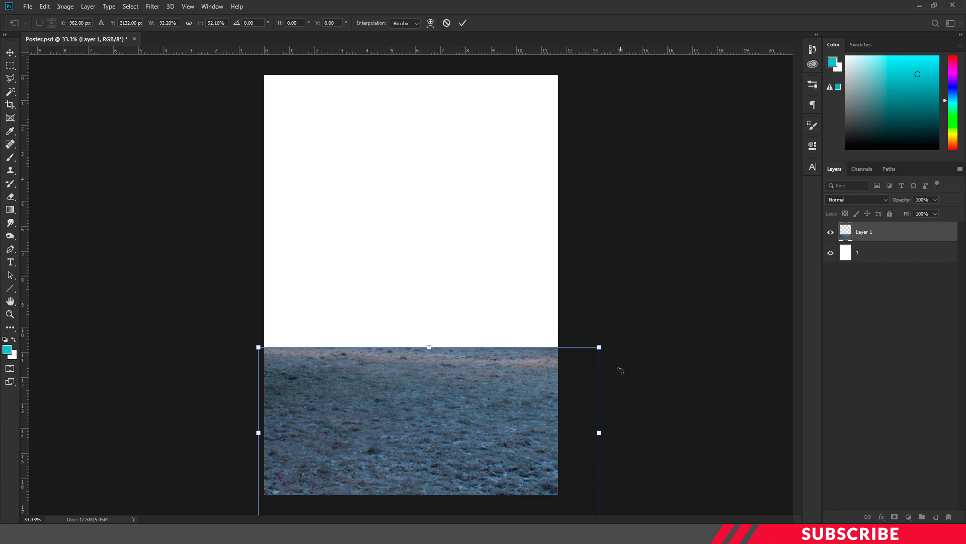
key("Return")
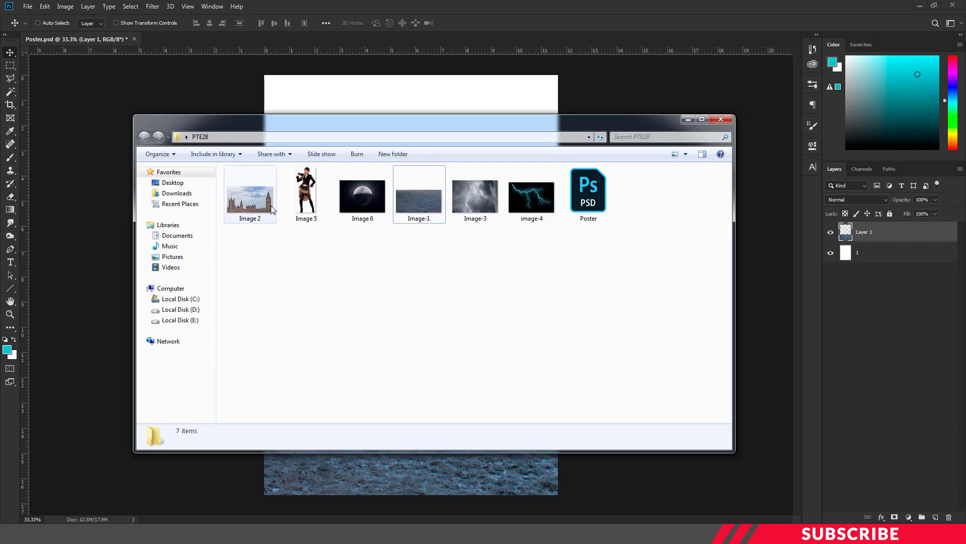
- Open Image 2, the Big Ben photo, in Photoshop and close its photo viewer preview
left_click(254, 191)
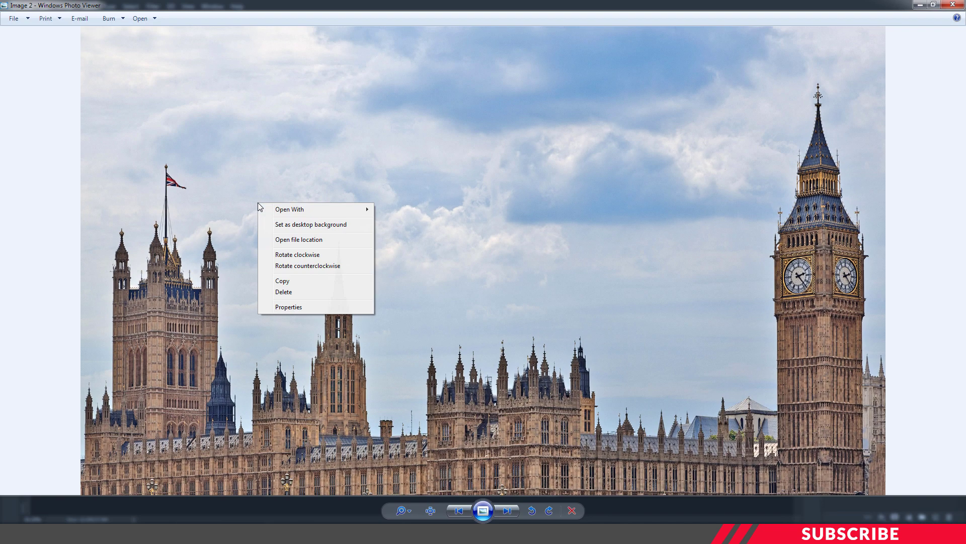
mouse_move(319, 209)
left_click(409, 221)
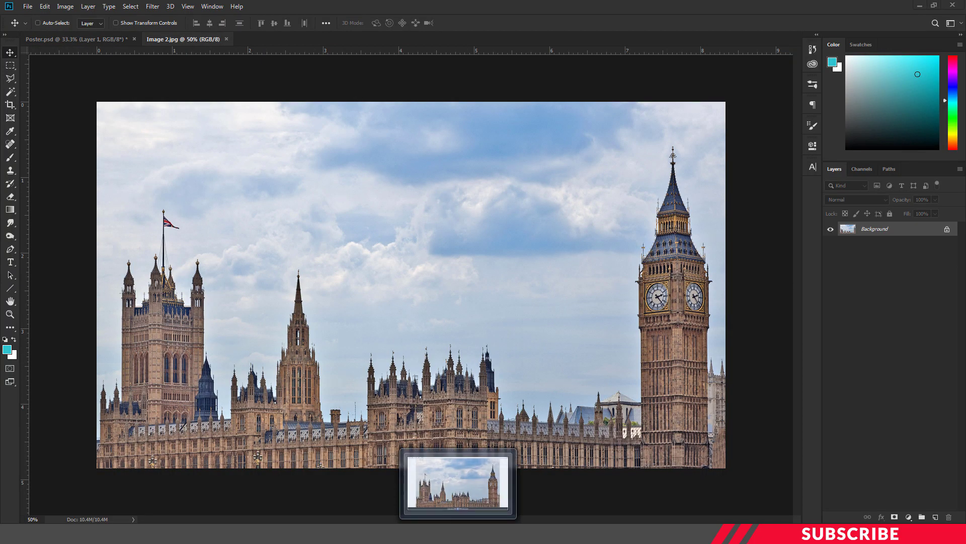
right_click(451, 514)
left_click(450, 509)
- Copy the Big Ben photo into the Poster document as a new layer and close the source image
left_click_drag(201, 41, 210, 62)
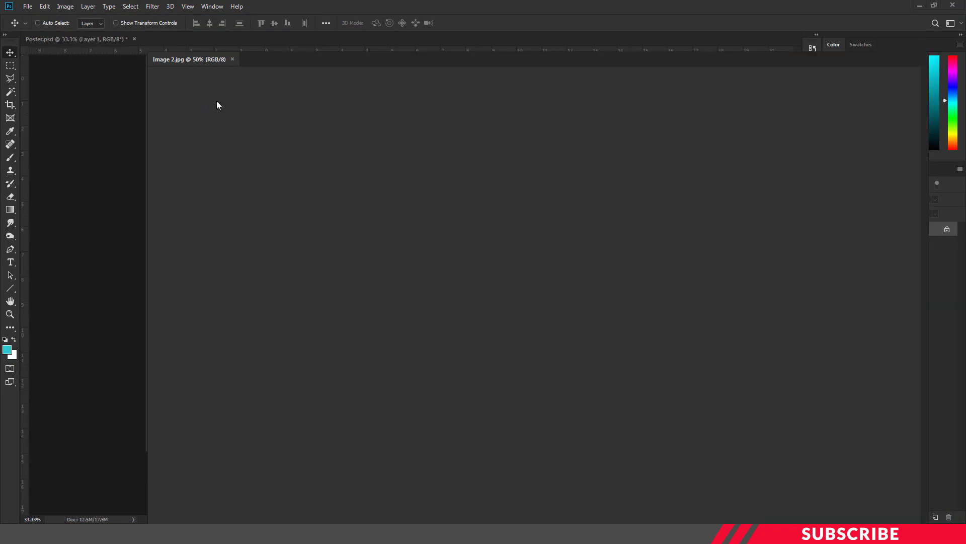
left_click_drag(271, 233, 320, 473)
left_click(780, 61)
- Scale the Big Ben layer to about 84% and align its base with the grass horizon, keeping the clock tower inside the poster
left_click_drag(470, 254, 472, 181)
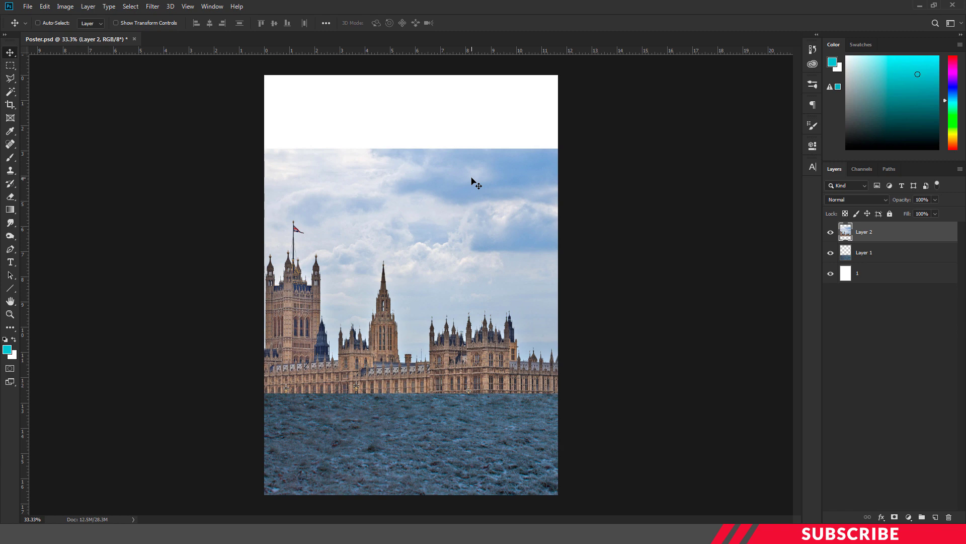
key("ctrl+t")
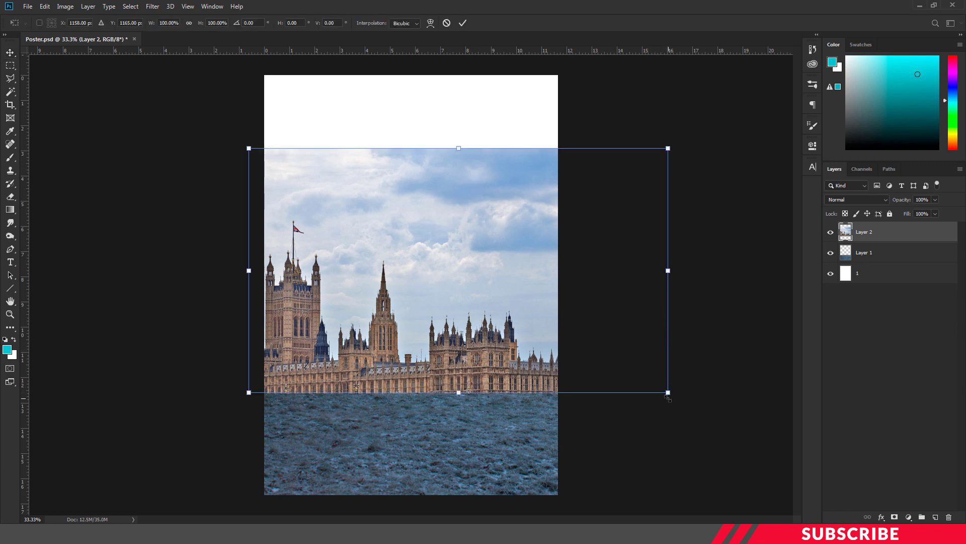
left_click_drag(670, 396, 608, 358)
left_click_drag(545, 311, 501, 294)
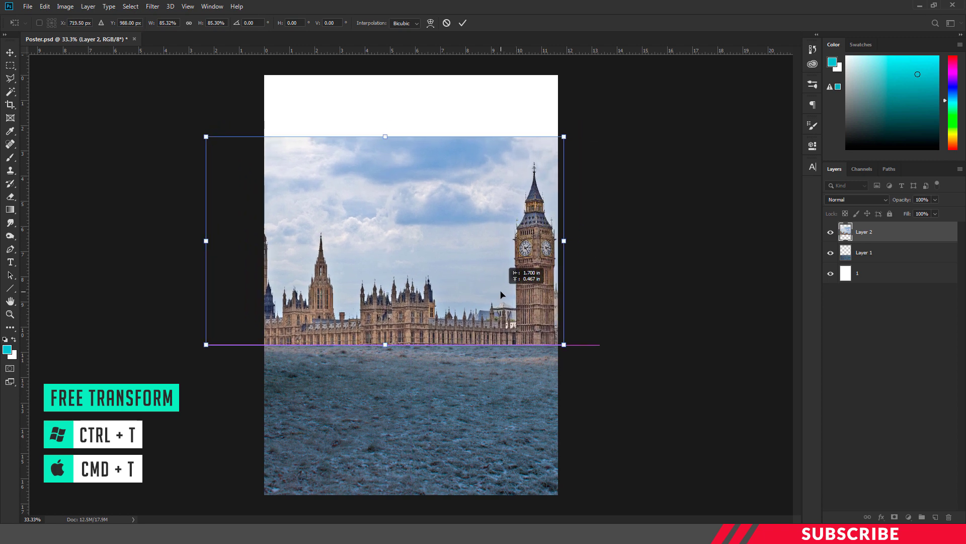
left_click_drag(564, 345, 558, 342)
mouse_move(508, 299)
left_mouse_down()
mouse_move(512, 289)
mouse_move(510, 308)
left_mouse_up()
key("Left")
key("Left")
key("Left")
key("Left")
key("Left")
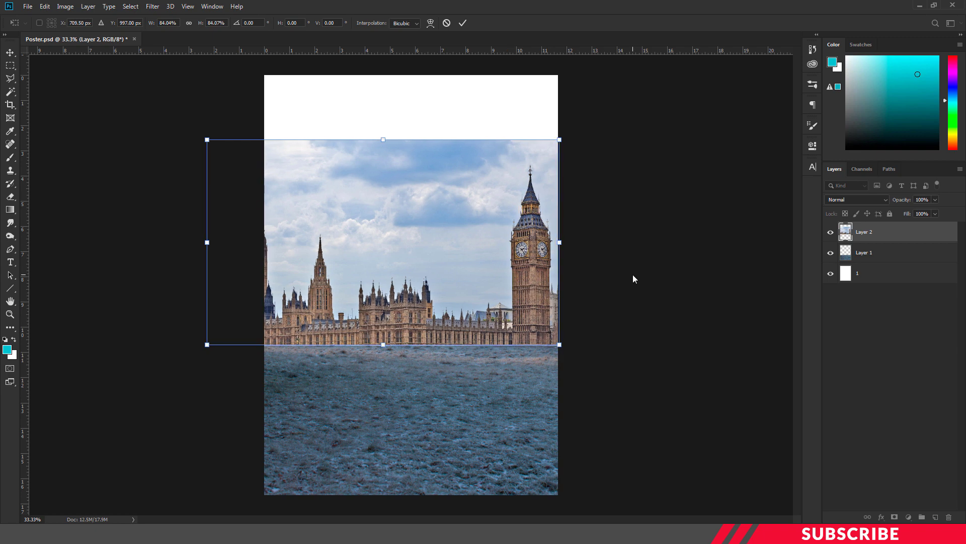
key("Return")
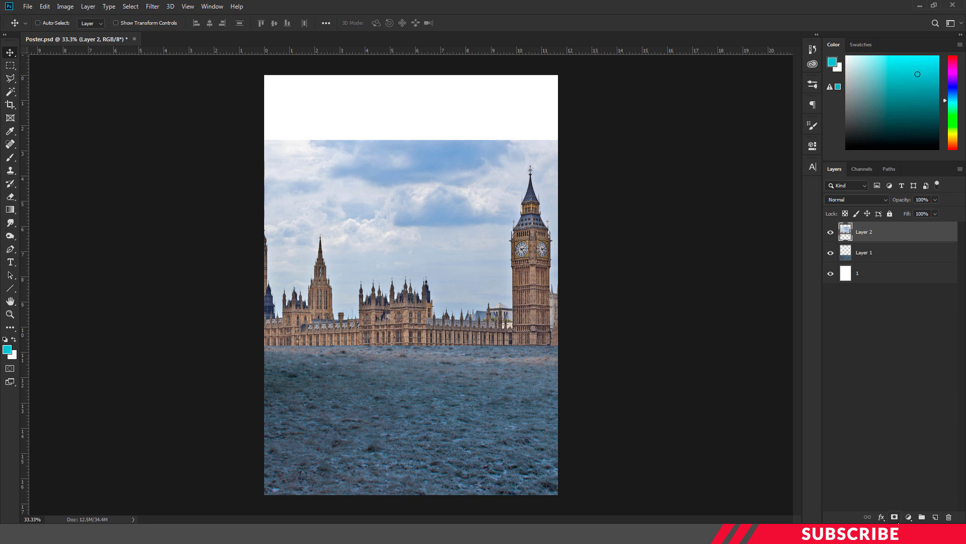
- Add a layer mask to Layer 2 and prepare a black soft round brush of 700 px with 0% hardness
left_click(895, 517)
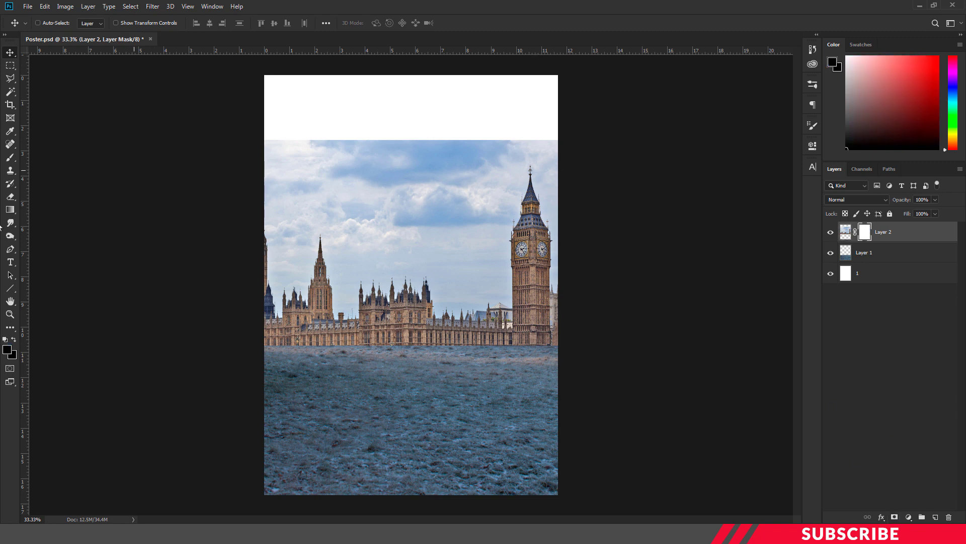
left_click(8, 351)
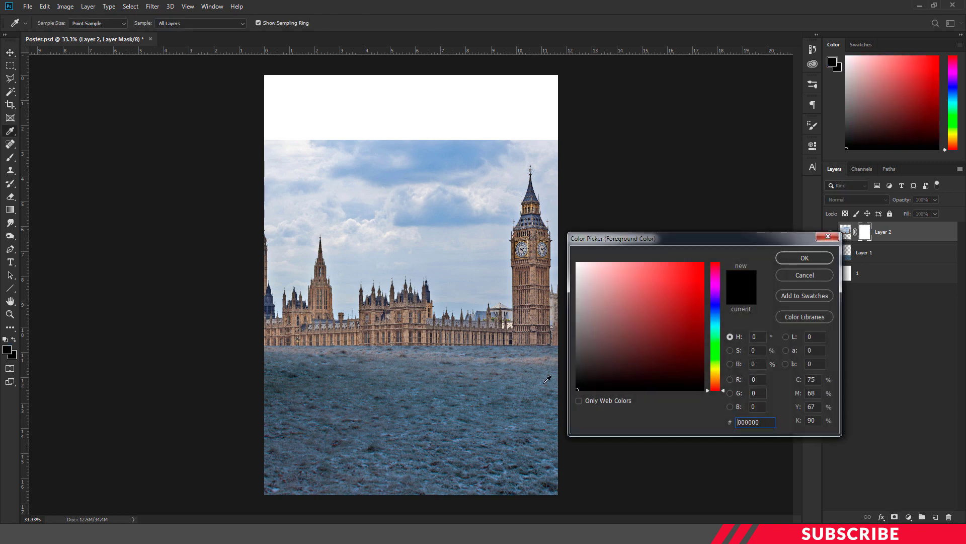
left_click(788, 258)
left_click(10, 158)
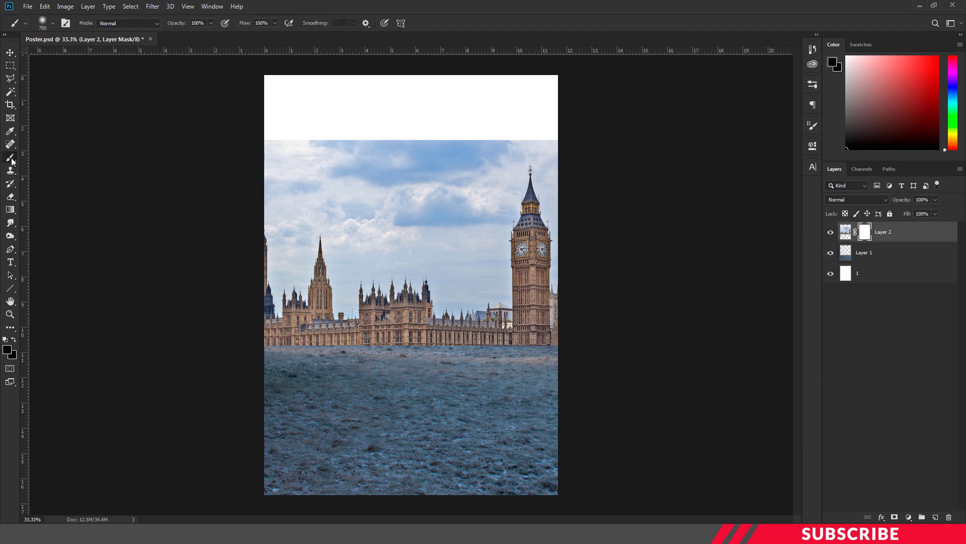
left_click(53, 23)
double_click(113, 169)
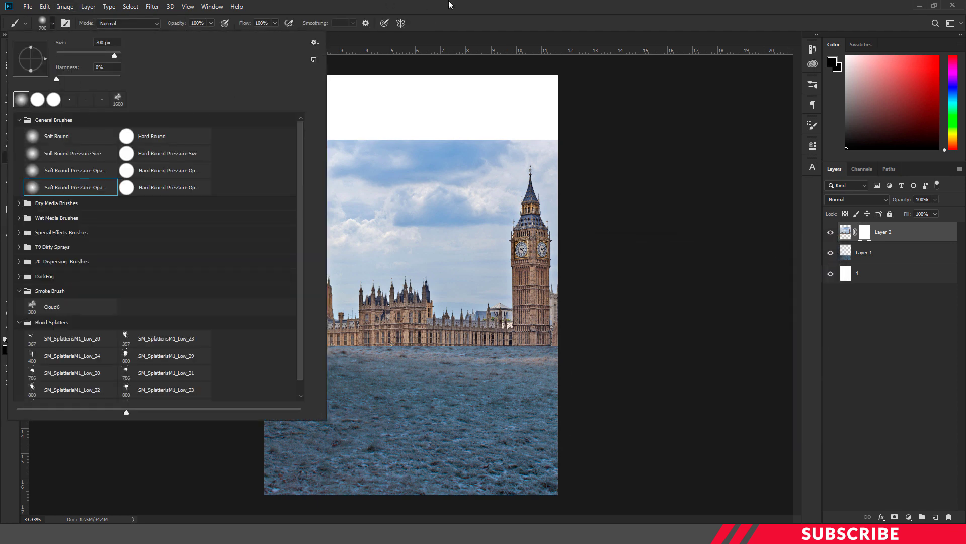
- Paint on the Layer 2 mask to hide the upper blue sky with a soft fade above the buildings
mouse_move(322, 146)
left_mouse_down()
mouse_move(414, 139)
mouse_move(417, 151)
mouse_move(427, 133)
mouse_move(451, 135)
mouse_move(467, 122)
mouse_move(460, 125)
mouse_move(475, 143)
mouse_move(492, 116)
mouse_move(570, 125)
mouse_move(455, 155)
mouse_move(461, 200)
mouse_move(418, 201)
mouse_move(305, 162)
mouse_move(230, 168)
mouse_move(378, 178)
mouse_move(446, 170)
mouse_move(467, 157)
mouse_move(440, 205)
left_mouse_up()
key("bracketleft")
key("bracketleft")
key("bracketleft")
key("bracketright")
key("bracketright")
key("bracketright")
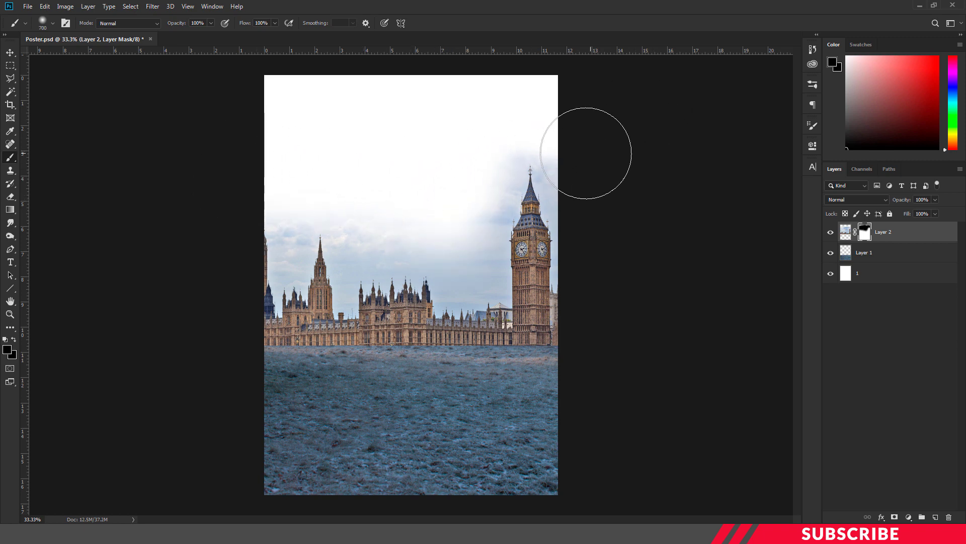
mouse_move(492, 113)
left_mouse_down()
mouse_move(386, 147)
mouse_move(382, 181)
left_mouse_up()
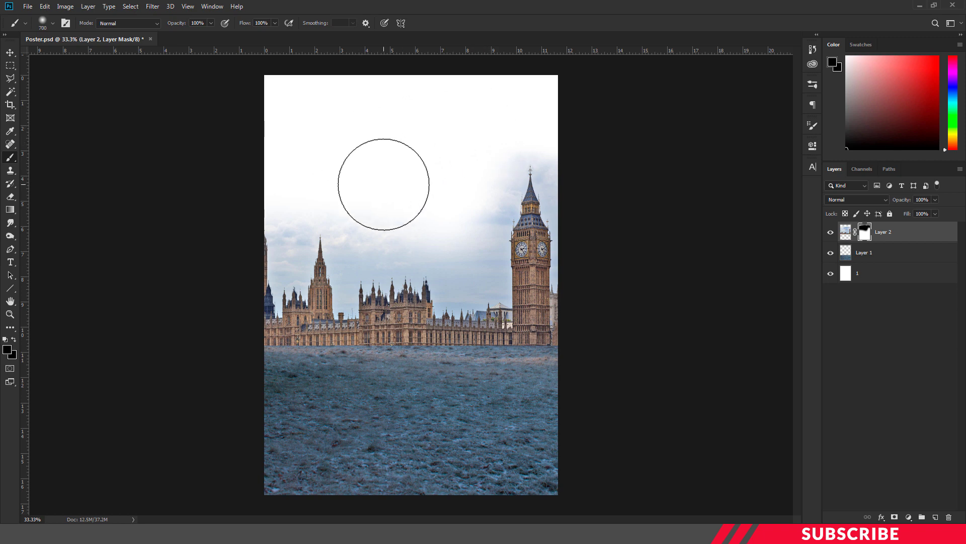
left_click(10, 52)
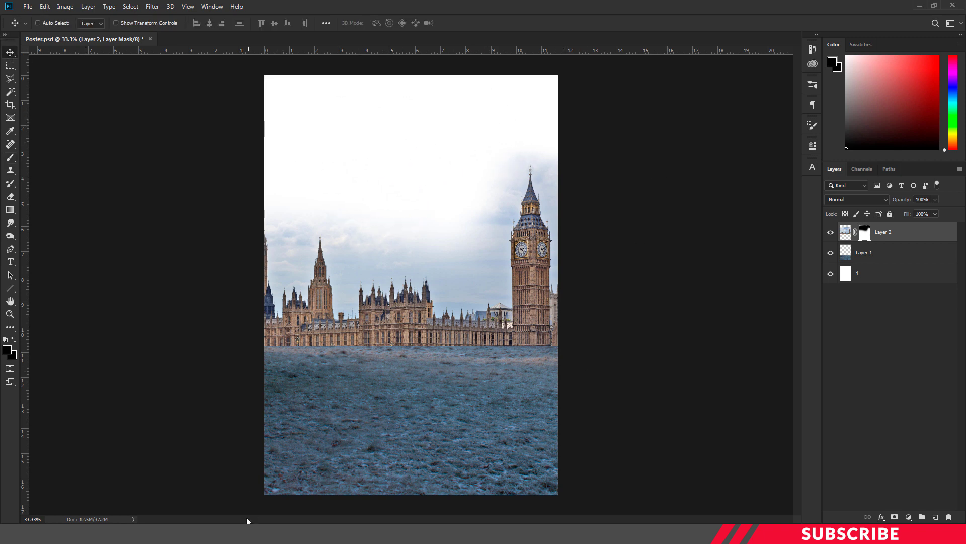
- Open the storm cloud photo Image-3 from the PTE28 folder in Photoshop
left_click(254, 532)
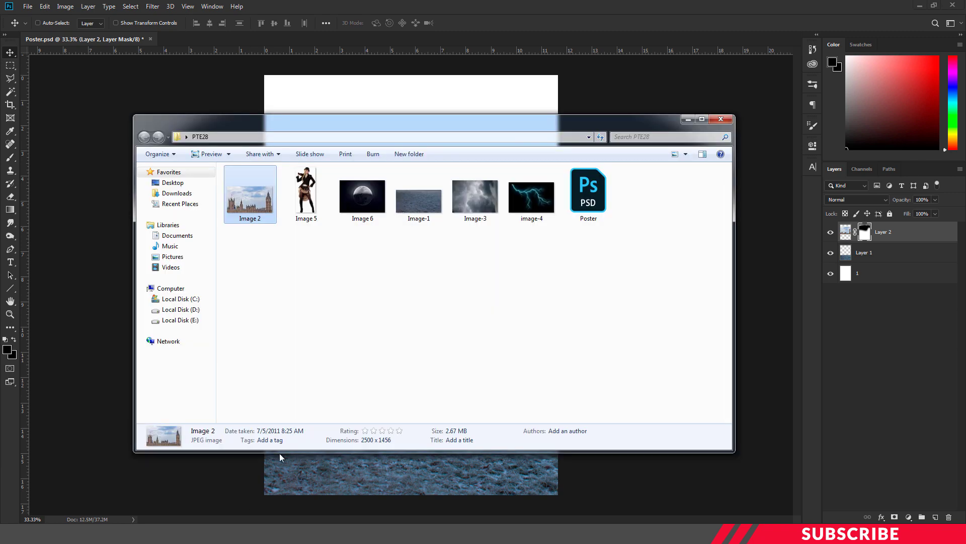
right_click(476, 197)
mouse_move(530, 310)
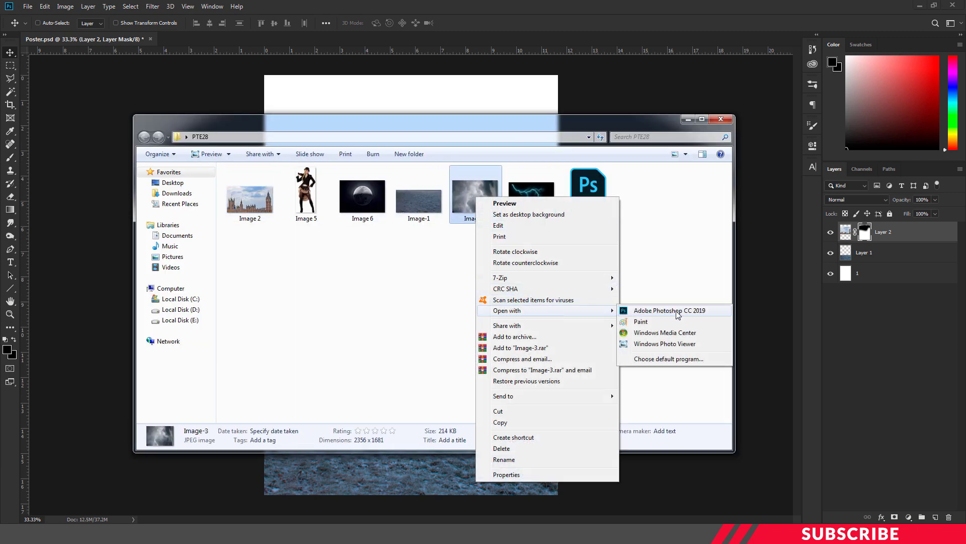
left_click(664, 310)
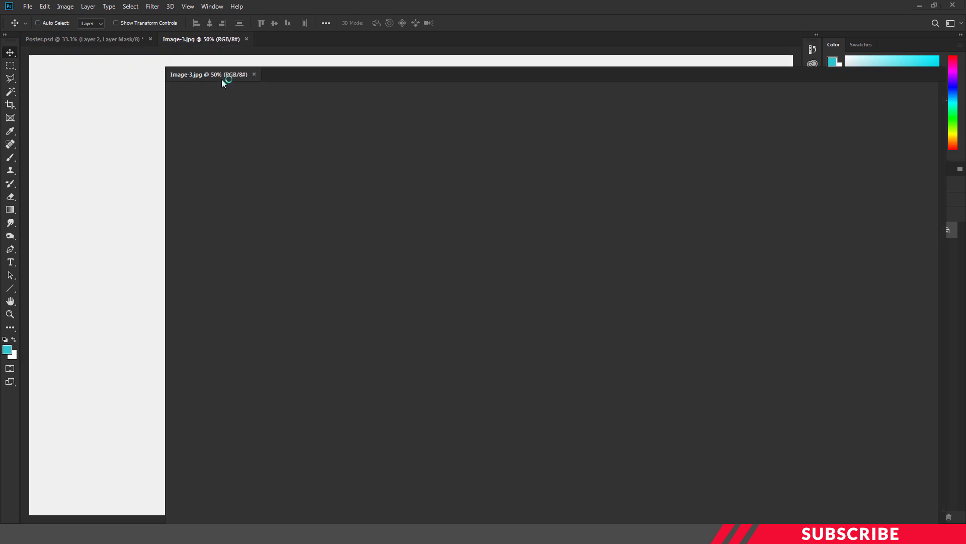
- Copy the storm cloud image into the Poster document as a new layer and close the source image
left_click_drag(222, 79, 224, 78)
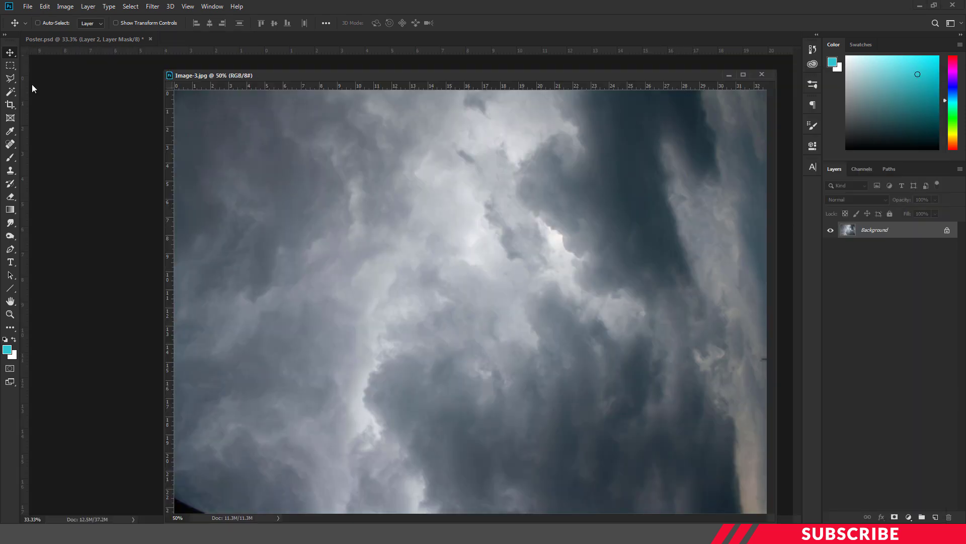
left_click_drag(219, 119, 113, 118)
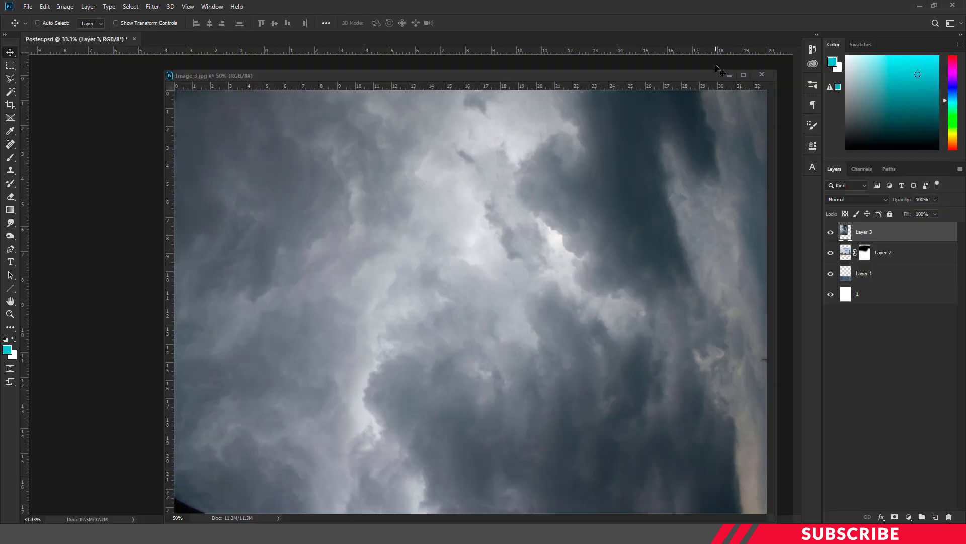
left_click(759, 76)
- Place the storm cloud layer beneath the Big Ben layer and scale it down slightly to fill the sky area
left_click_drag(903, 234, 895, 265)
left_click_drag(371, 200, 528, 180)
key("ctrl+t")
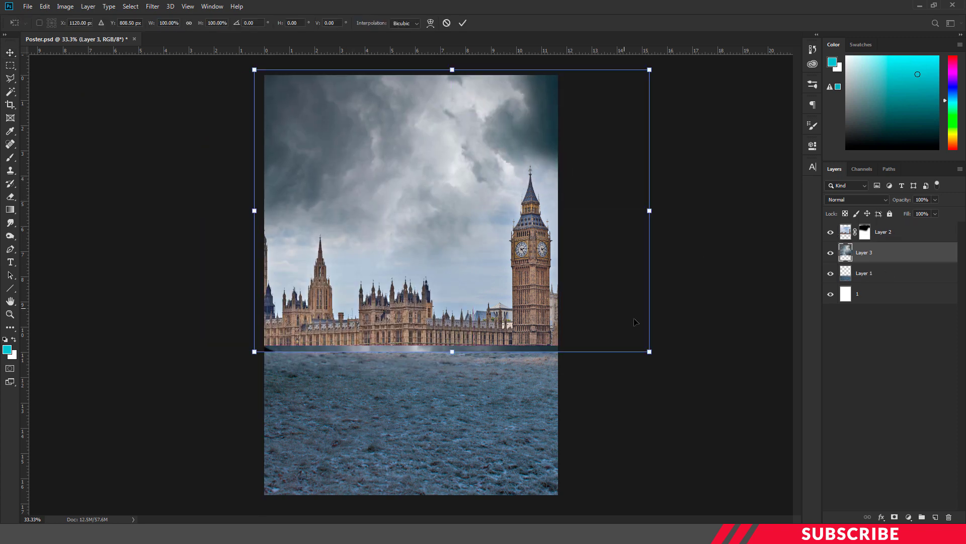
left_click_drag(650, 350, 627, 334)
left_click_drag(417, 180, 444, 167)
key("Return")
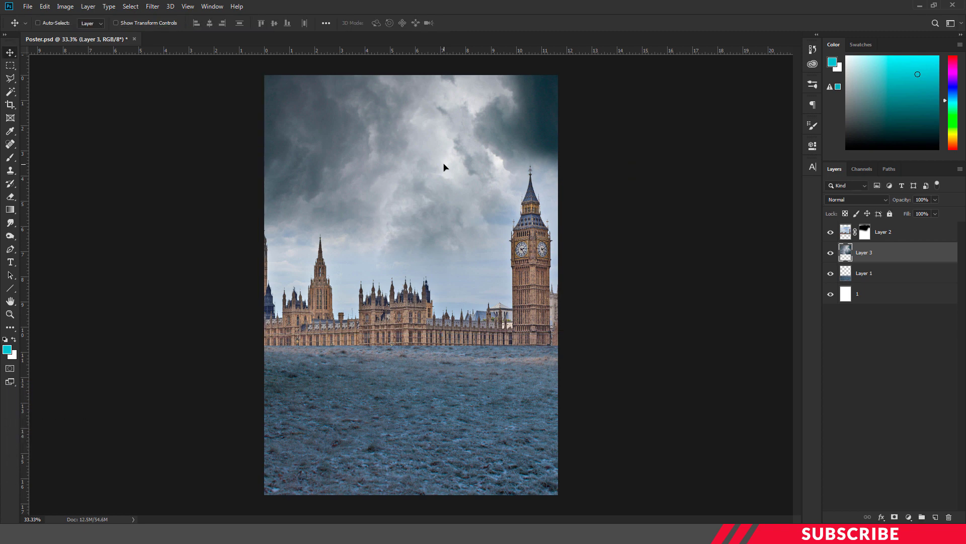
- Add a Brightness/Contrast adjustment clipped to Layer 2, with brightness -66 and reduced contrast, to darken the buildings
left_click(910, 232)
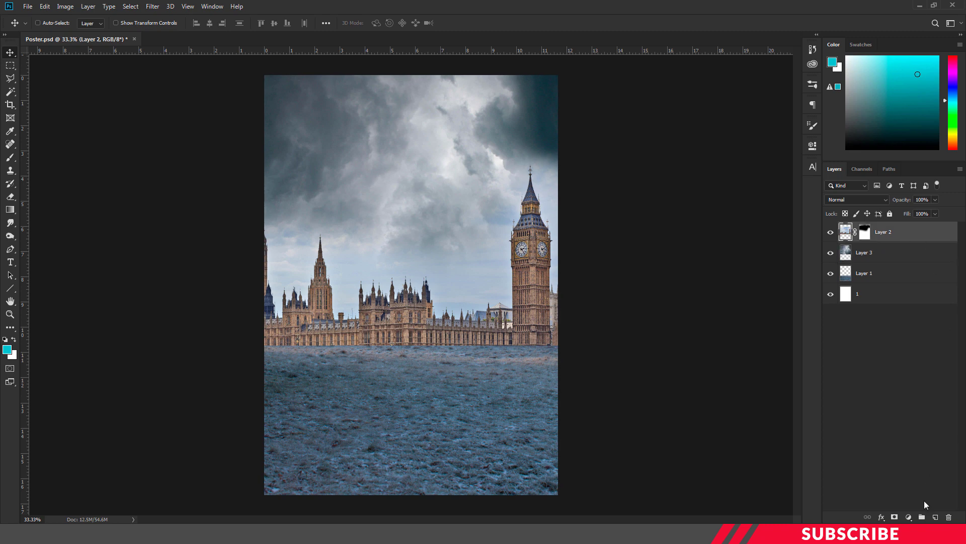
left_click(910, 517)
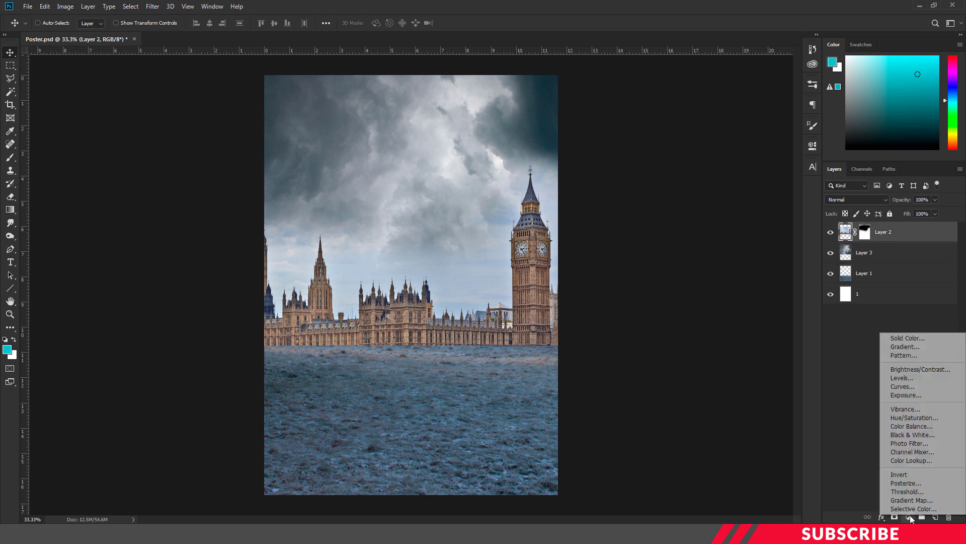
left_click(930, 369)
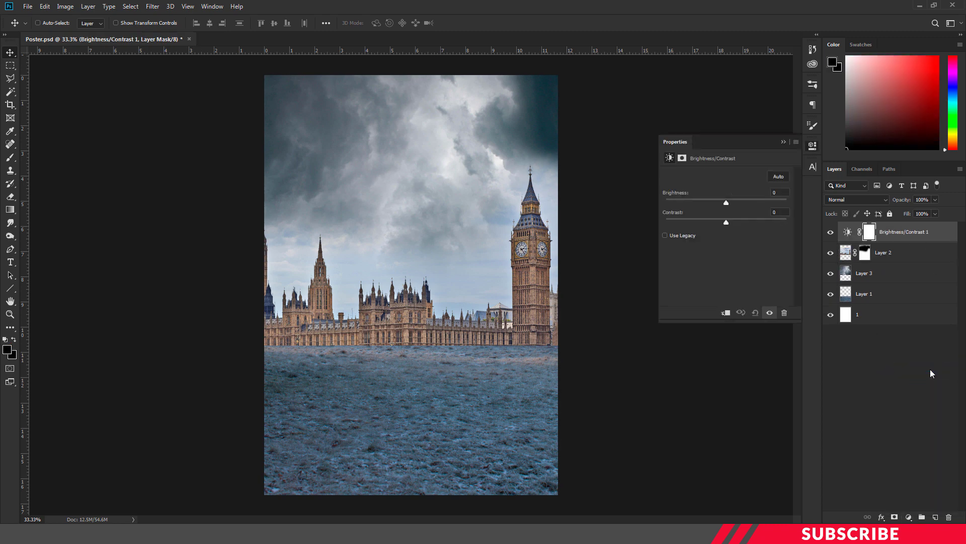
left_click(727, 313)
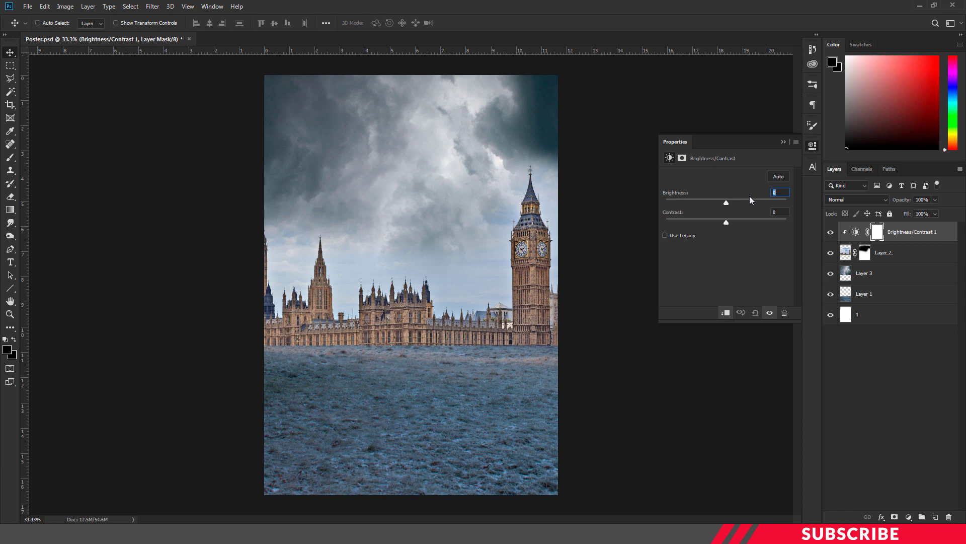
type("-66")
key("Tab")
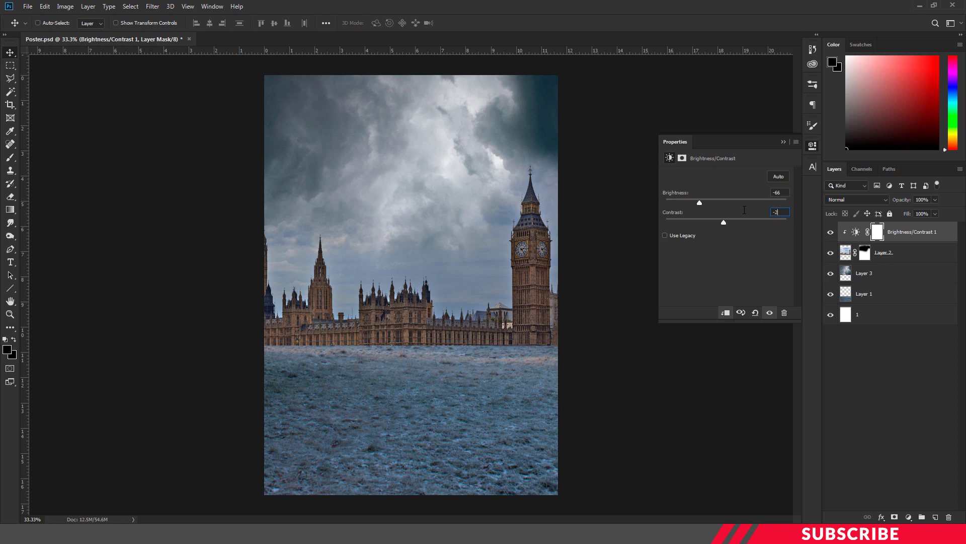
left_click(816, 144)
- Add a Color Lookup adjustment above all layers using the HorrorBlue.3DL LUT and set its opacity to 66%
left_click(933, 233)
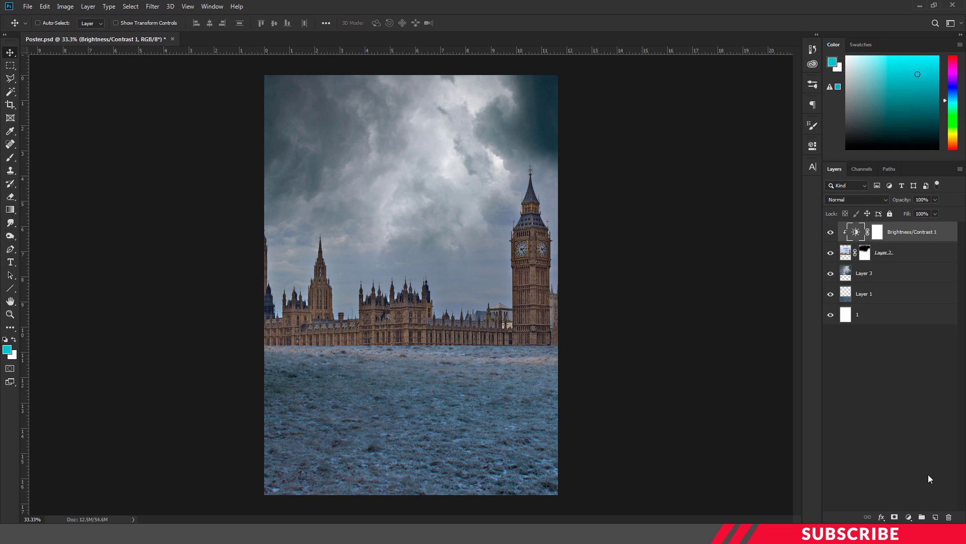
left_click(908, 518)
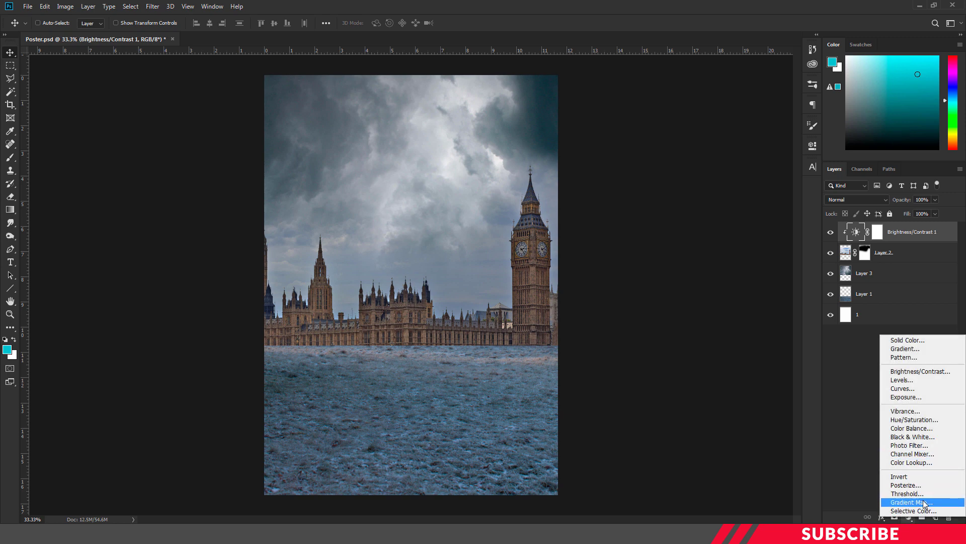
left_click(926, 461)
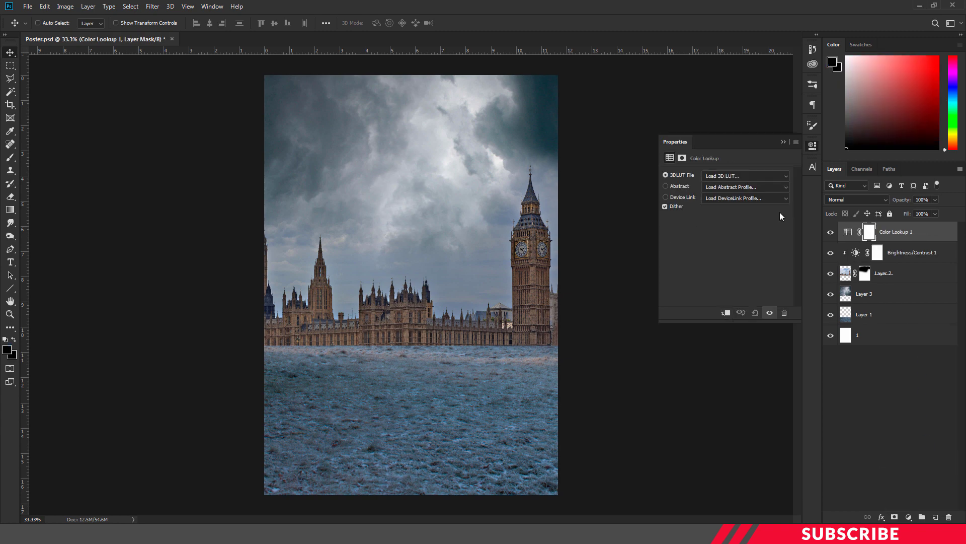
left_click(717, 176)
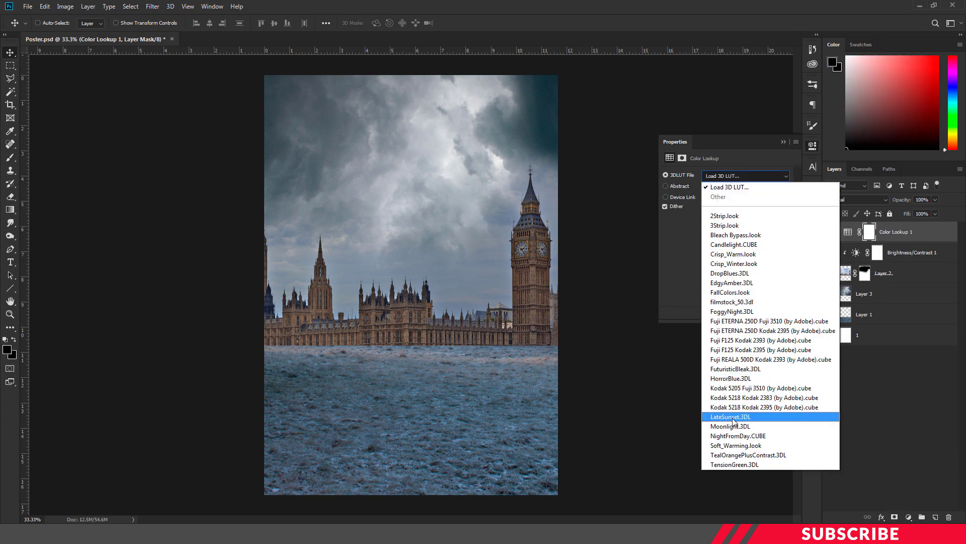
left_click(745, 378)
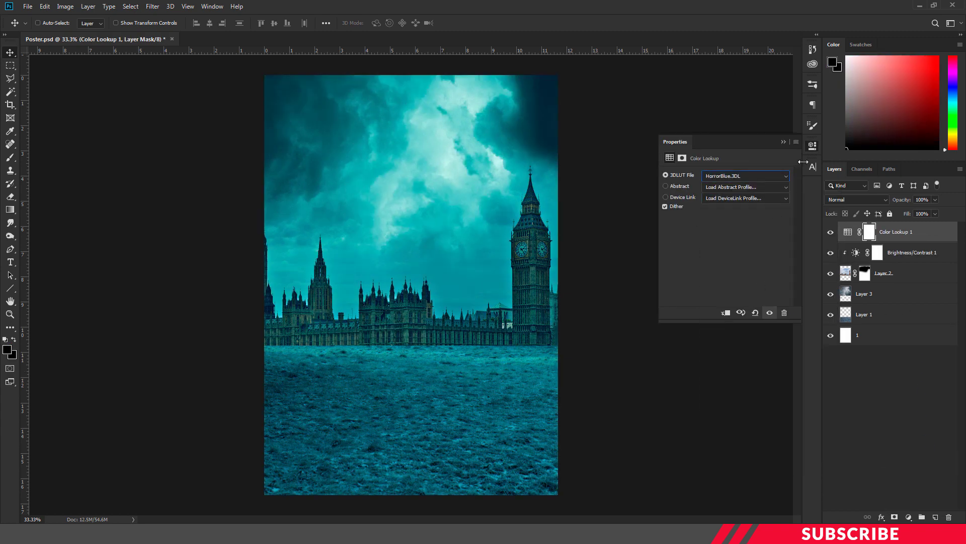
left_click(810, 147)
left_click_drag(923, 199, 914, 199)
type("66")
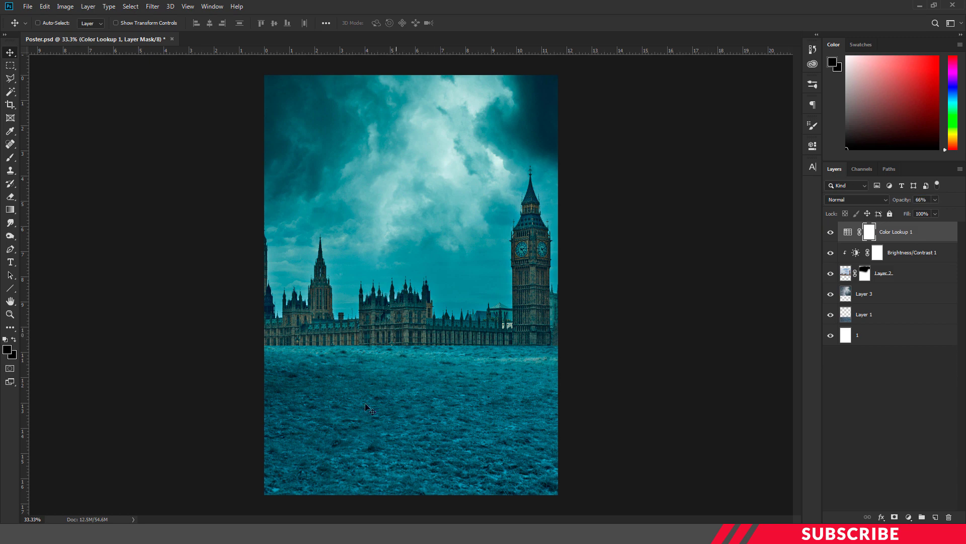
- Open the lightning picture image-4 from the PTE28 folder and copy it into the Poster document, then close the source image
key("alt+Tab")
right_click(537, 199)
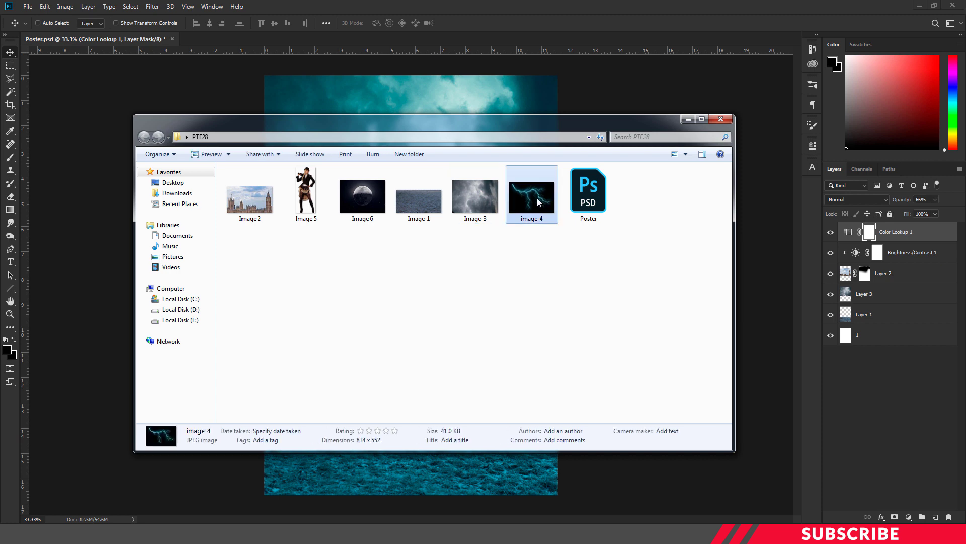
mouse_move(669, 312)
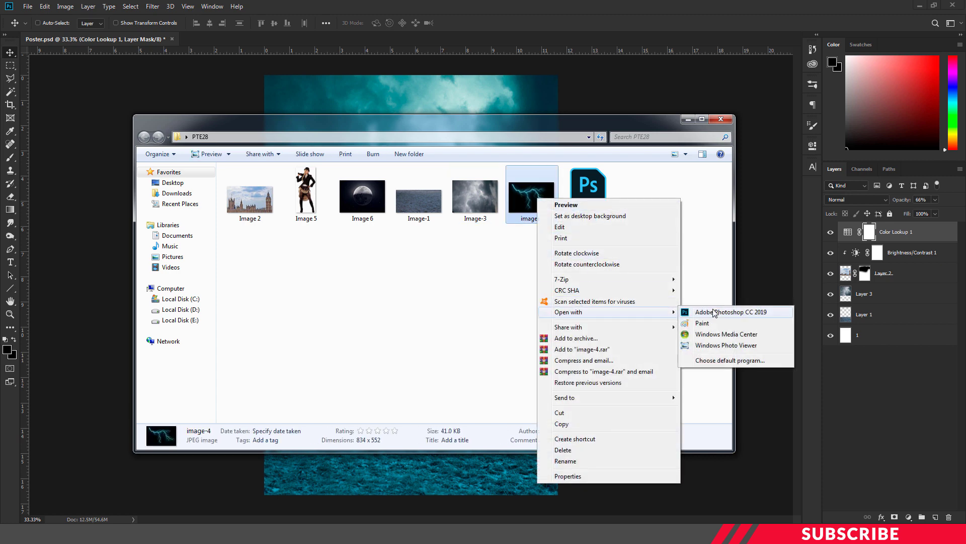
left_click(710, 311)
left_click_drag(228, 35, 356, 395)
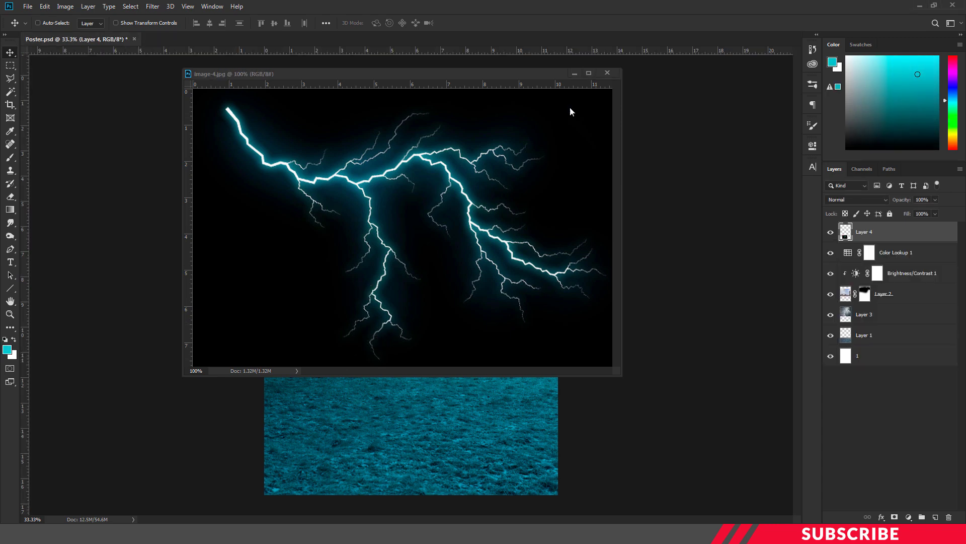
left_click(608, 75)
- Place the lightning layer beneath Color Lookup 1 in the sky's upper-left corner, with its blend mode set to Screen
left_click_drag(918, 235, 896, 271)
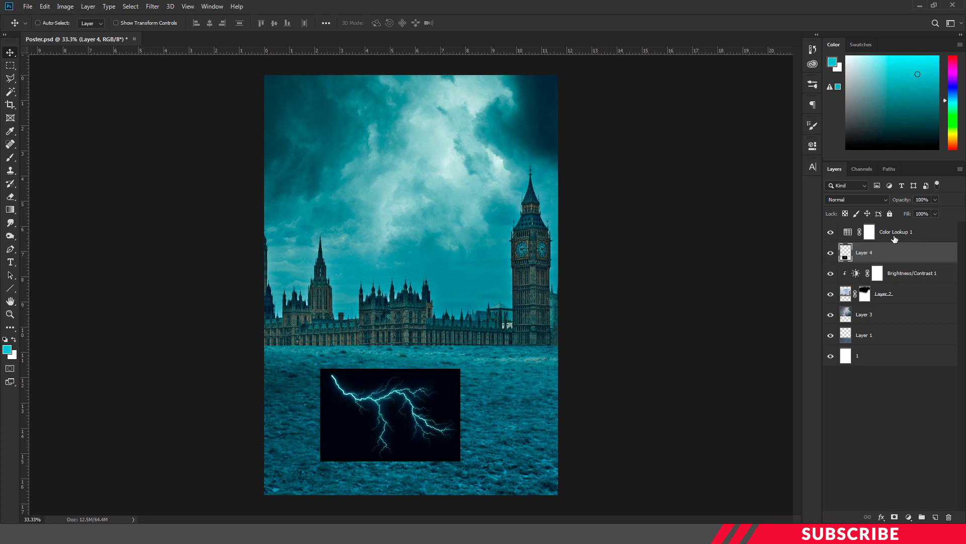
left_click_drag(421, 425, 343, 137)
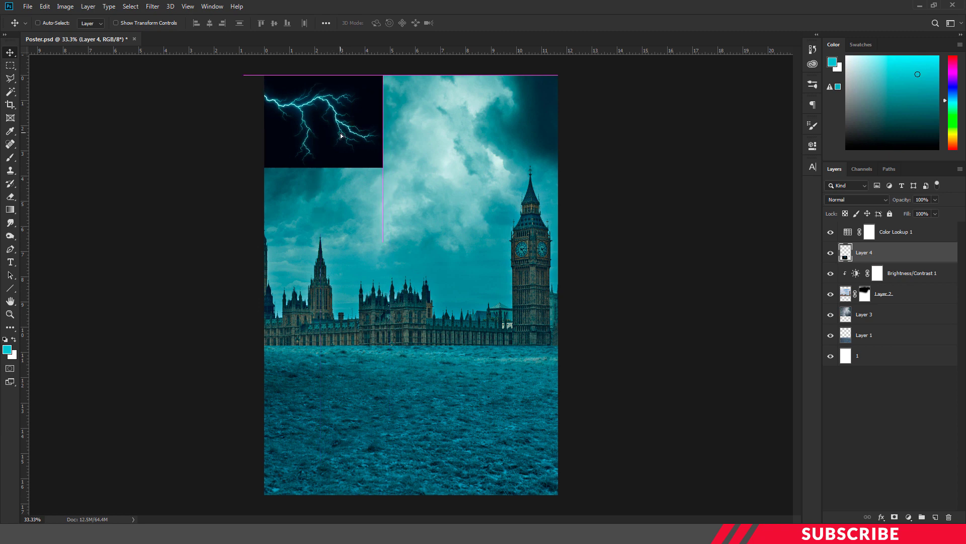
left_click(858, 200)
left_click(852, 277)
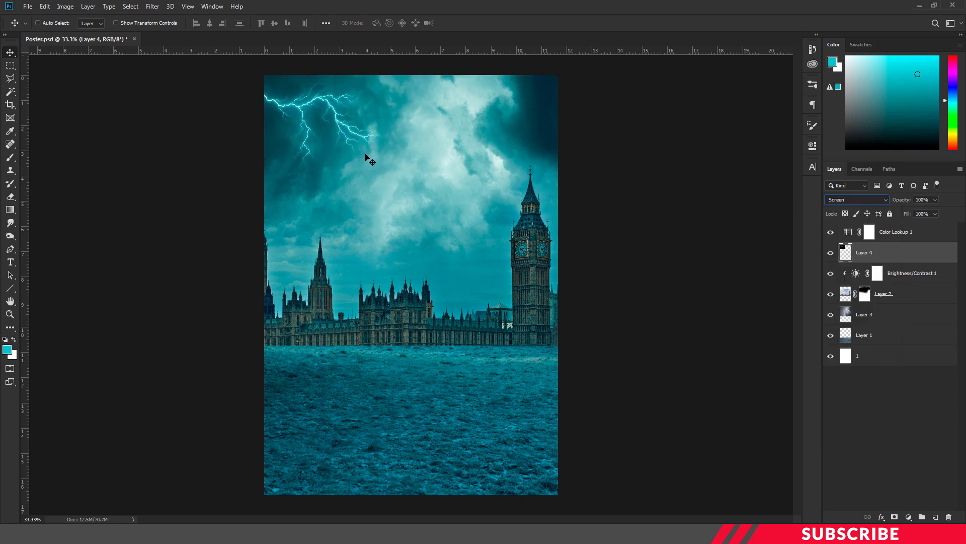
left_click_drag(339, 128, 328, 123)
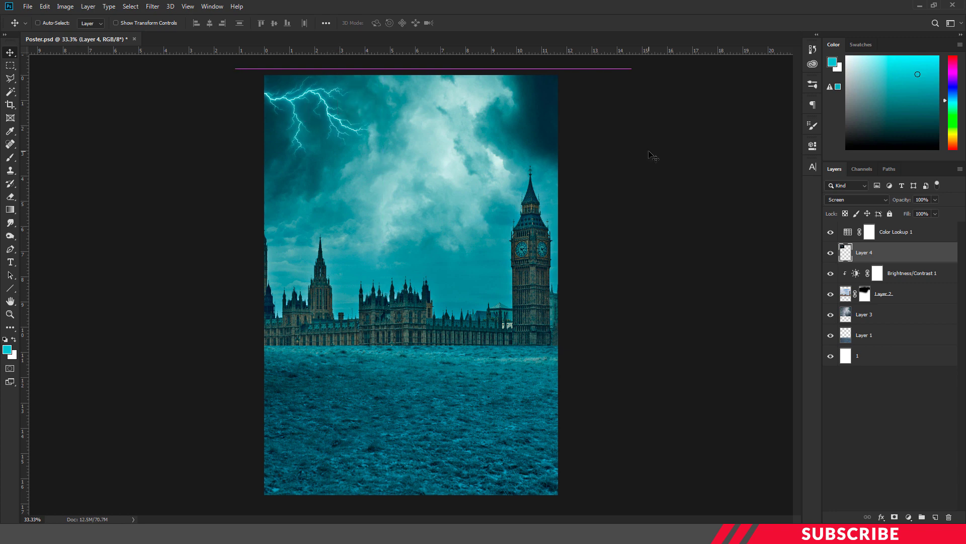
- Duplicate the lightning layer and move the copy into the sky above the clock tower
key("ctrl")
key("ctrl+j")
left_click_drag(323, 111, 478, 145)
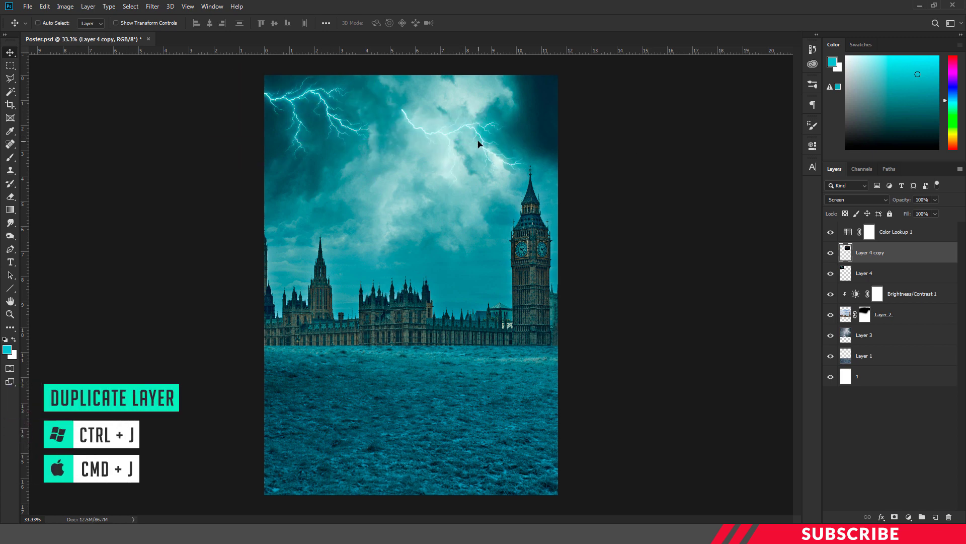
- Flip the lightning copy horizontally, rotated about 30° counterclockwise and scaled down, and place it in the sky's upper-right corner
key("ctrl+t")
right_click(474, 134)
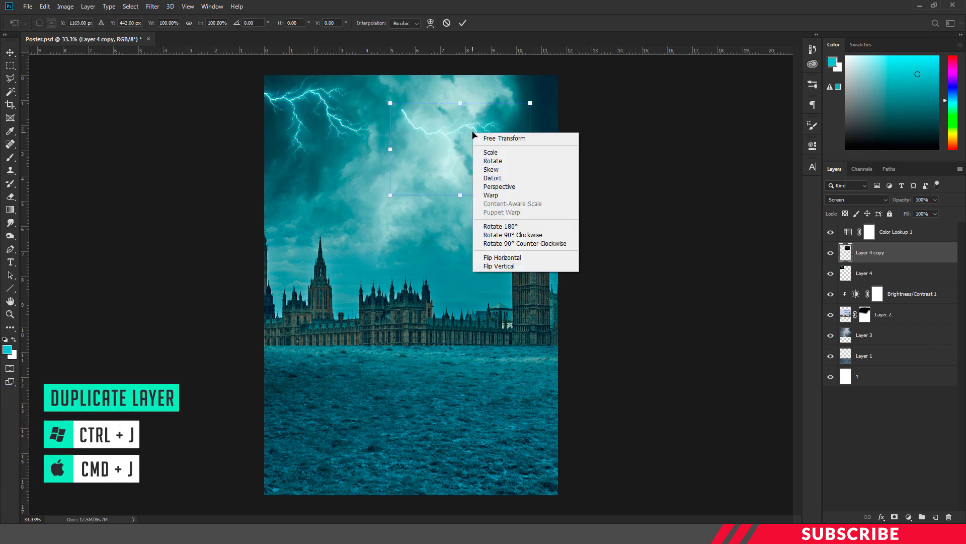
left_click(514, 259)
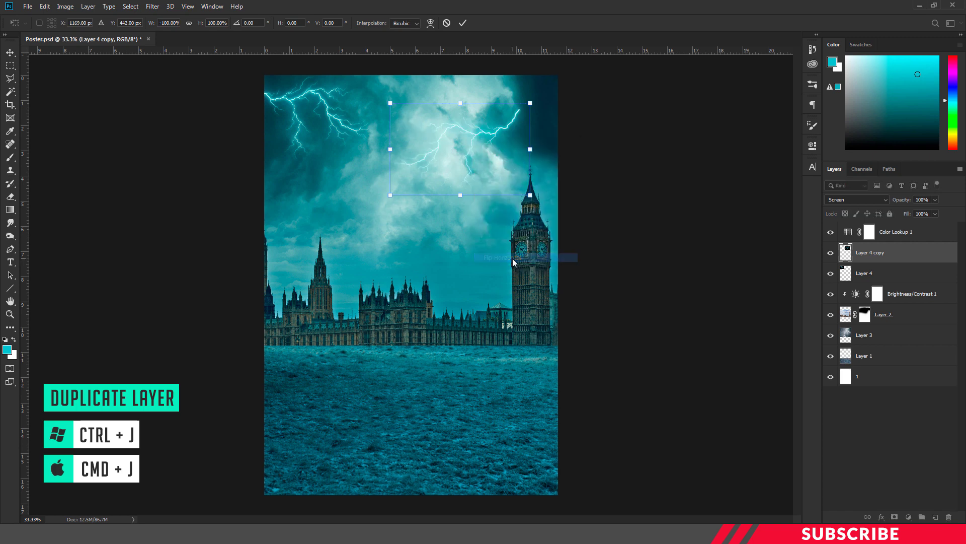
left_click_drag(533, 200, 490, 204)
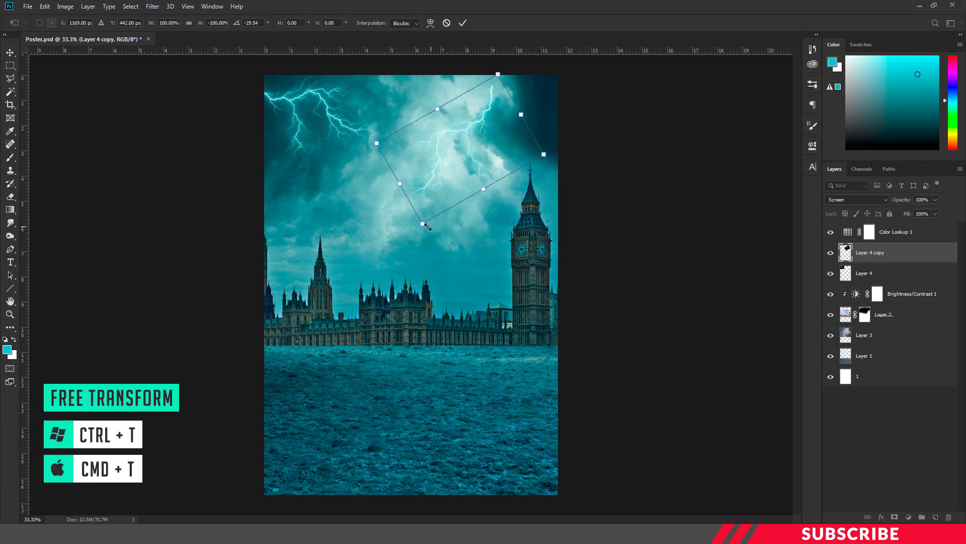
left_click_drag(422, 223, 437, 193)
left_click_drag(462, 133, 548, 104)
key("Return")
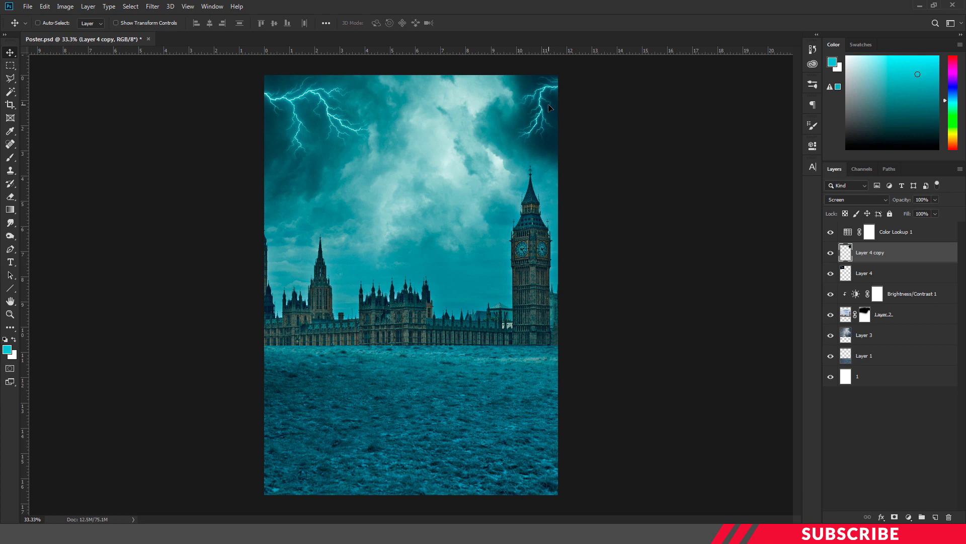
- Open the woman cutout Image 5 from the PTE28 folder and copy it into the Poster document, closing the source image
key("alt+Tab")
left_click(297, 190)
right_click(297, 190)
mouse_move(347, 310)
left_click(459, 312)
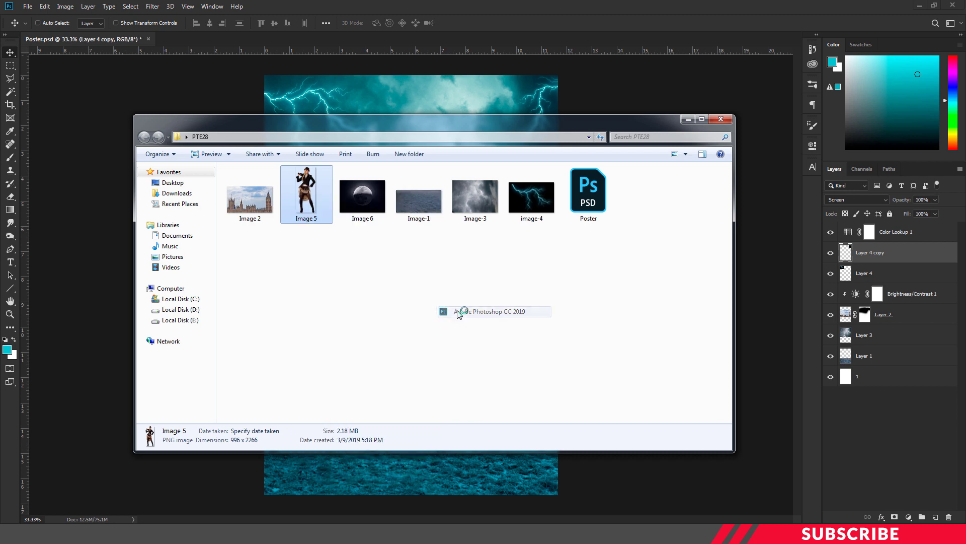
left_click_drag(245, 39, 236, 76)
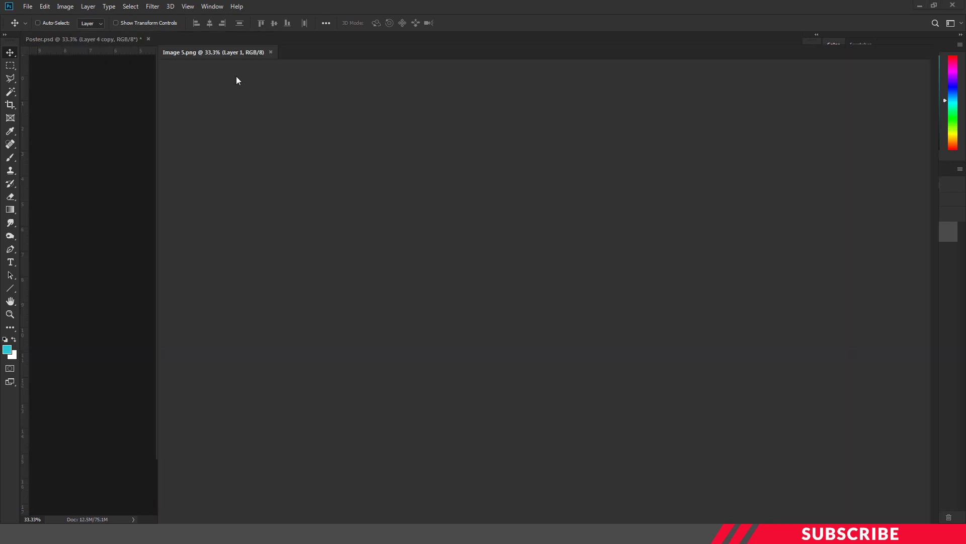
left_click_drag(285, 166, 439, 238)
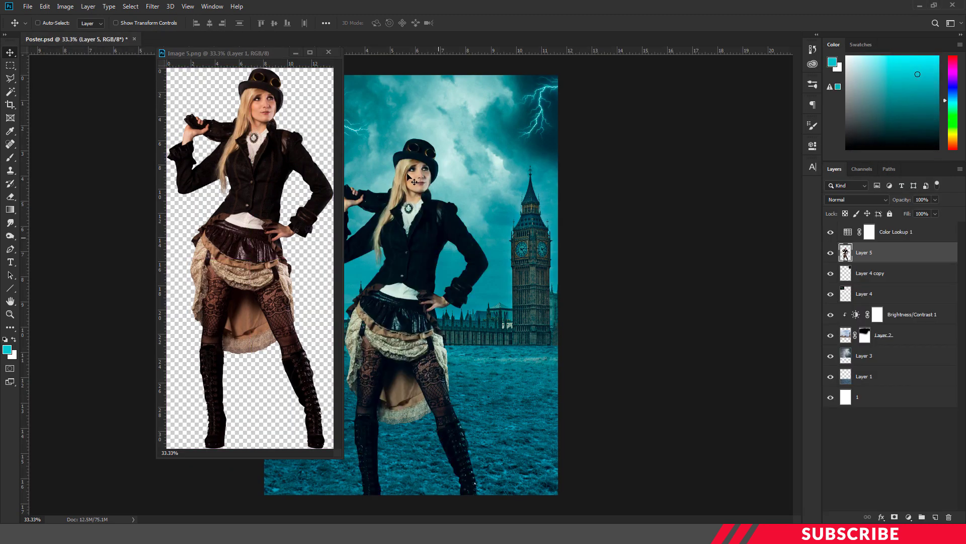
left_click(329, 52)
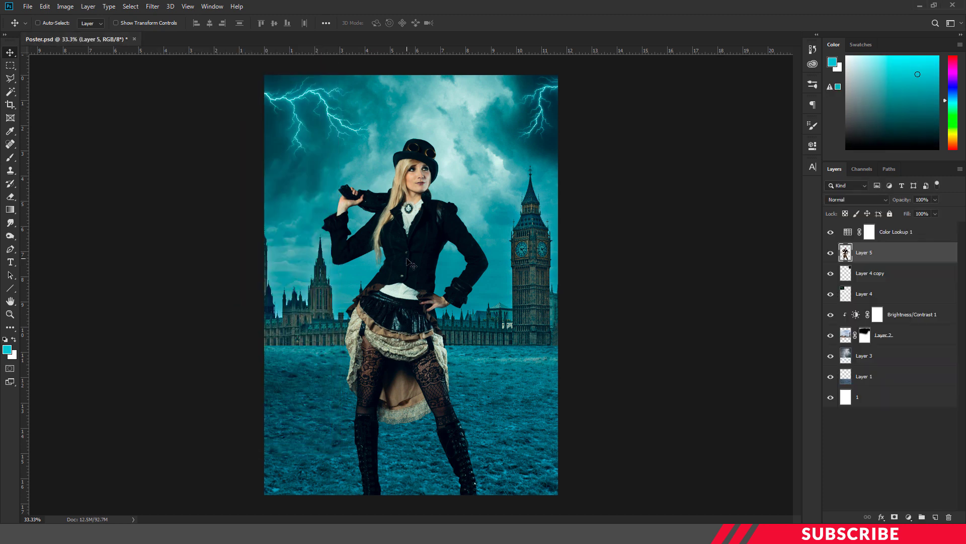
- Position the woman near the poster's centre, standing fully on the grass, and move her layer above Color Lookup 1
left_click_drag(417, 257, 419, 254)
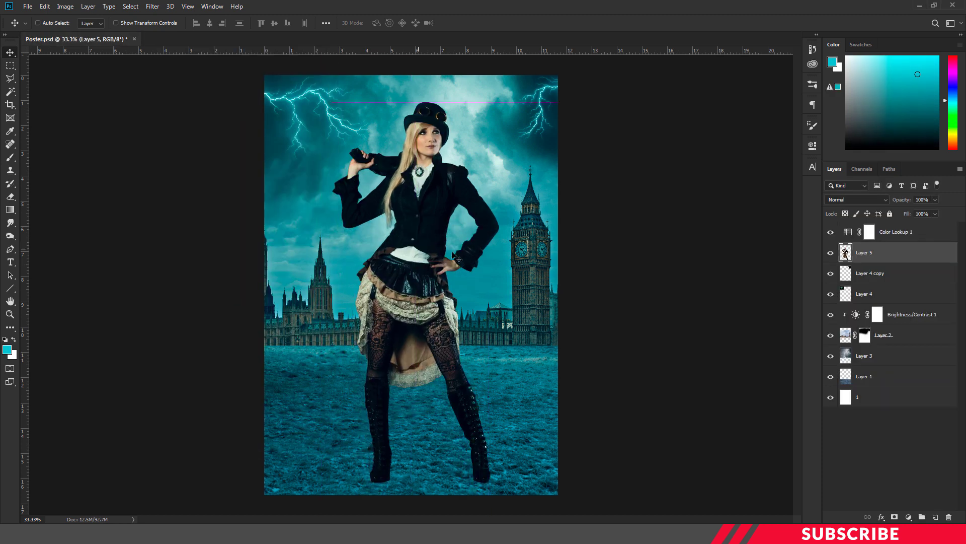
left_click_drag(846, 256, 928, 223)
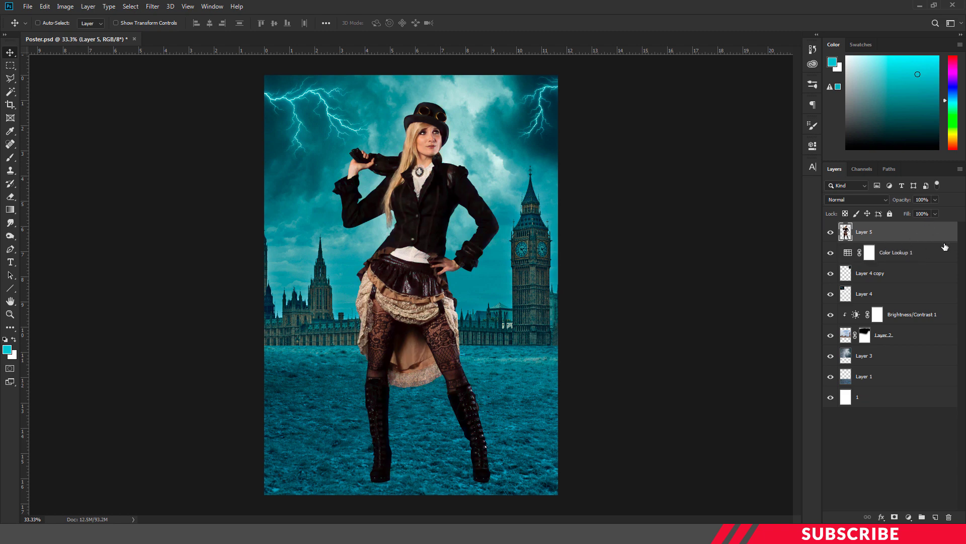
left_click_drag(424, 292, 420, 289)
key("Left")
key("Left")
key("Left")
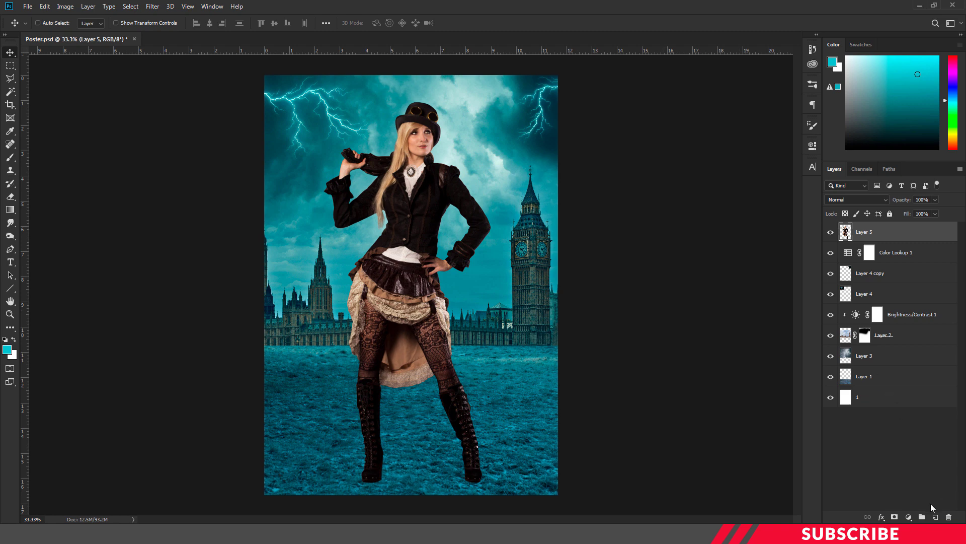
- Add a Brightness/Contrast adjustment clipped to the woman's layer, with brightness 59 and contrast -39
left_click(906, 517)
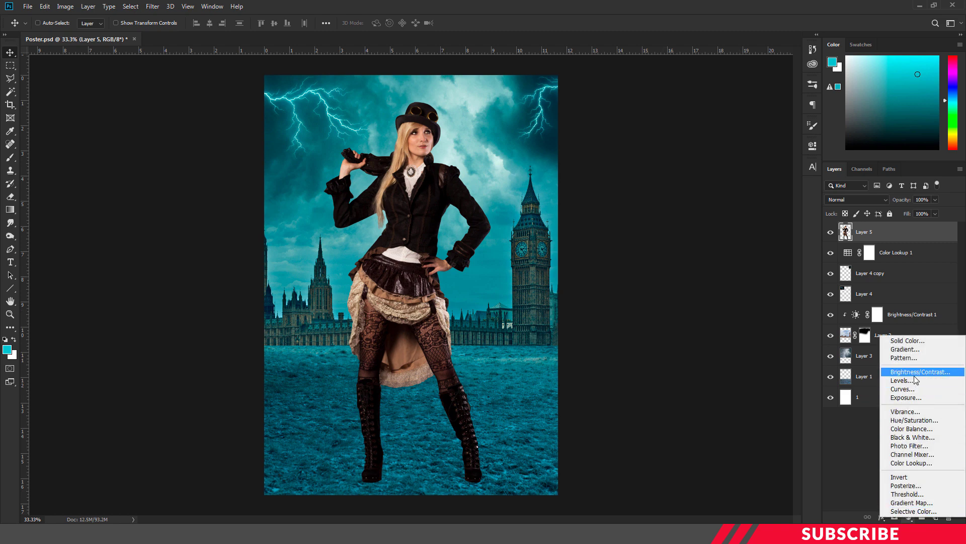
left_click(914, 372)
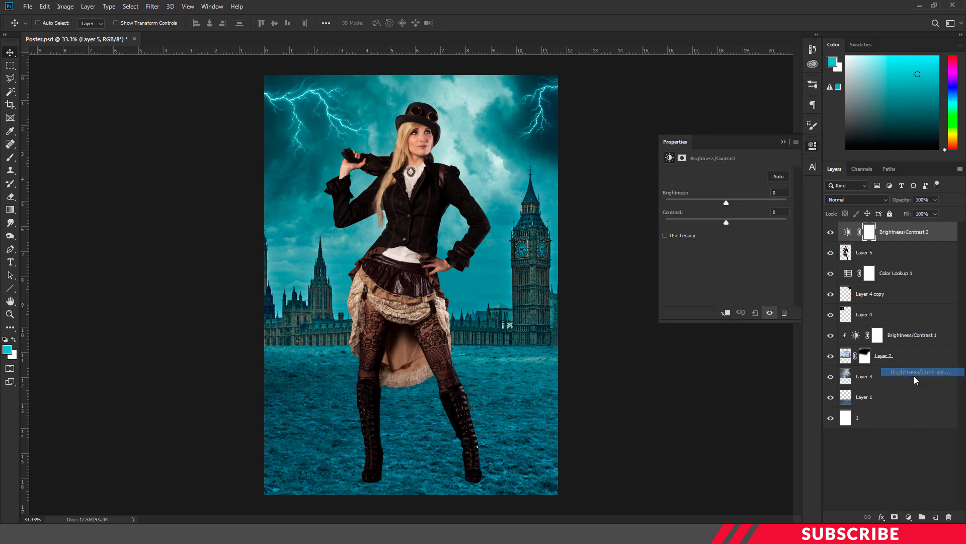
left_click(726, 313)
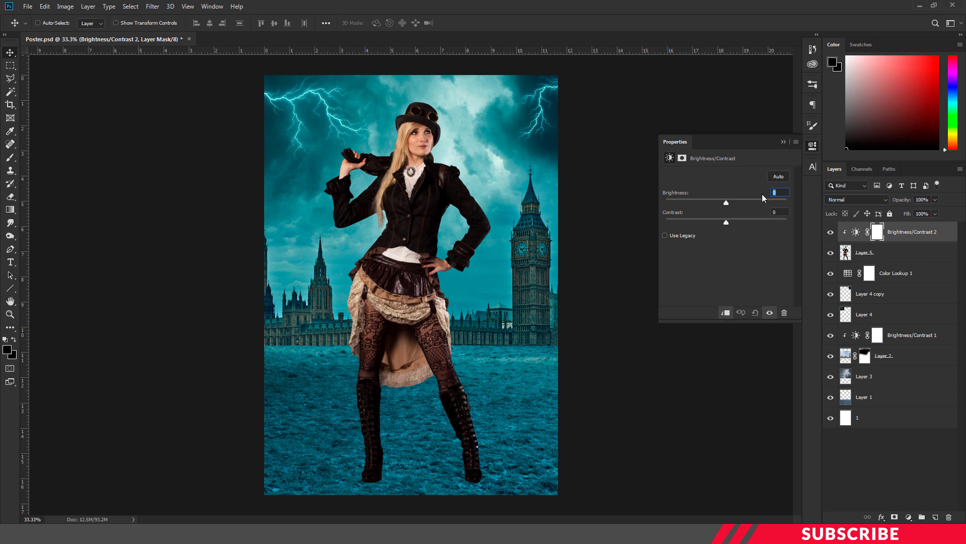
type("59")
key("Return")
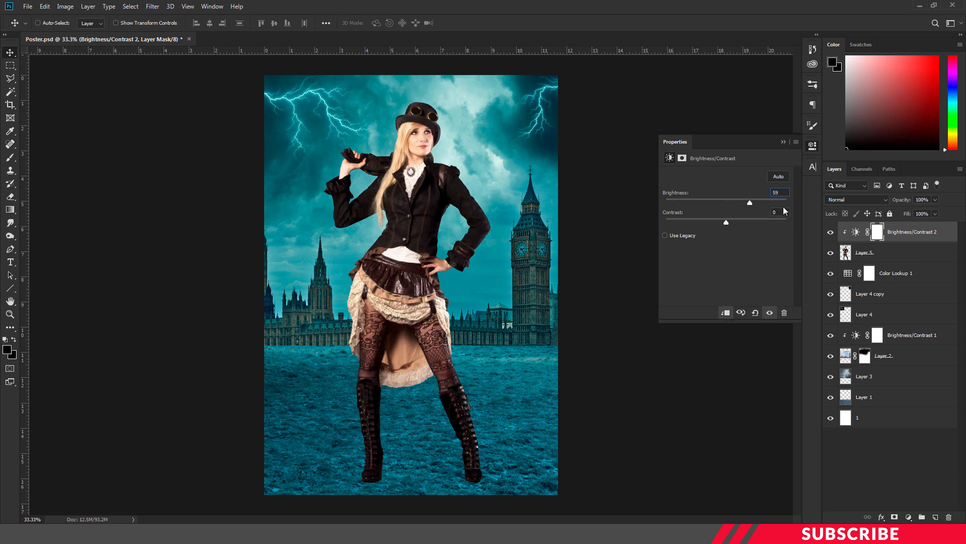
key("Tab")
type("-39")
key("Return")
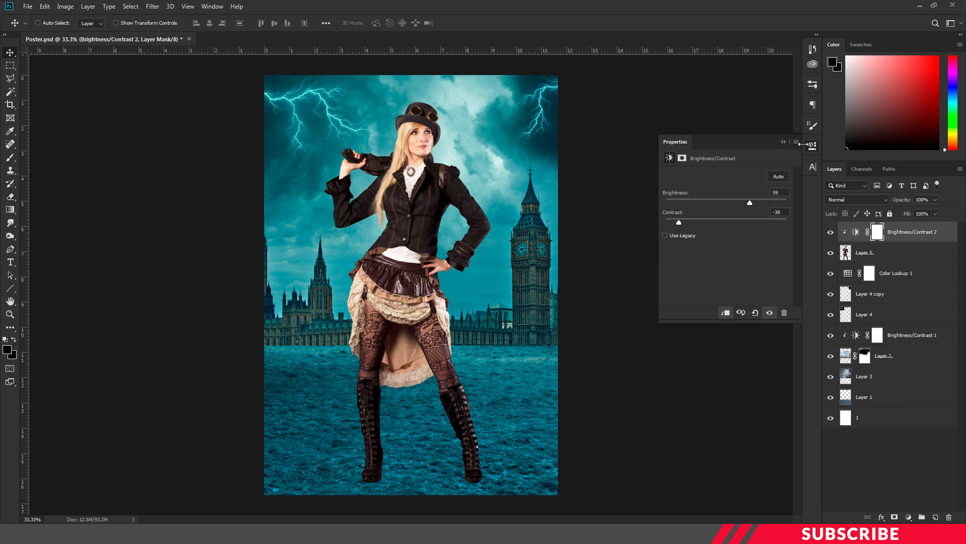
- Add a Curves adjustment clipped to the woman's layer and pull the midpoint of its red curve slightly down
left_click(811, 145)
left_click(907, 515)
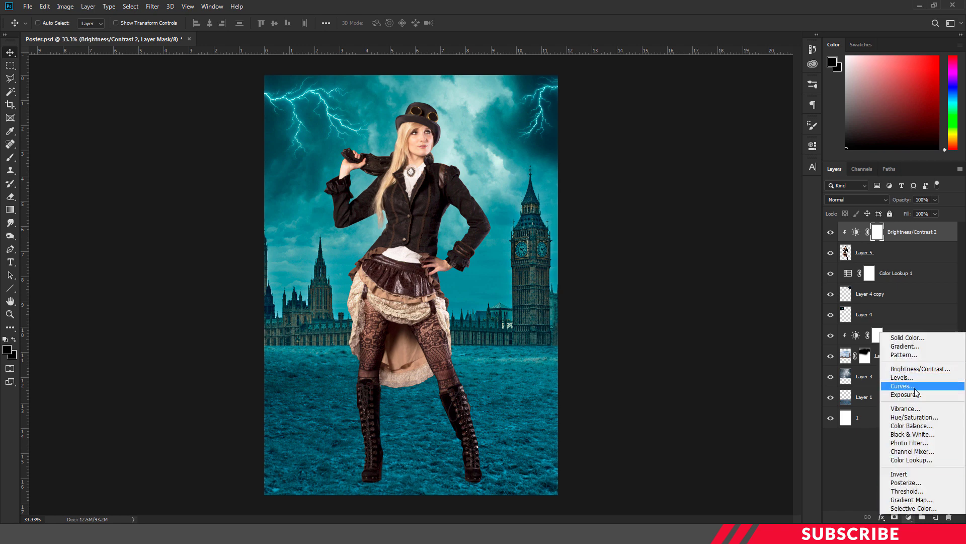
left_click(915, 391)
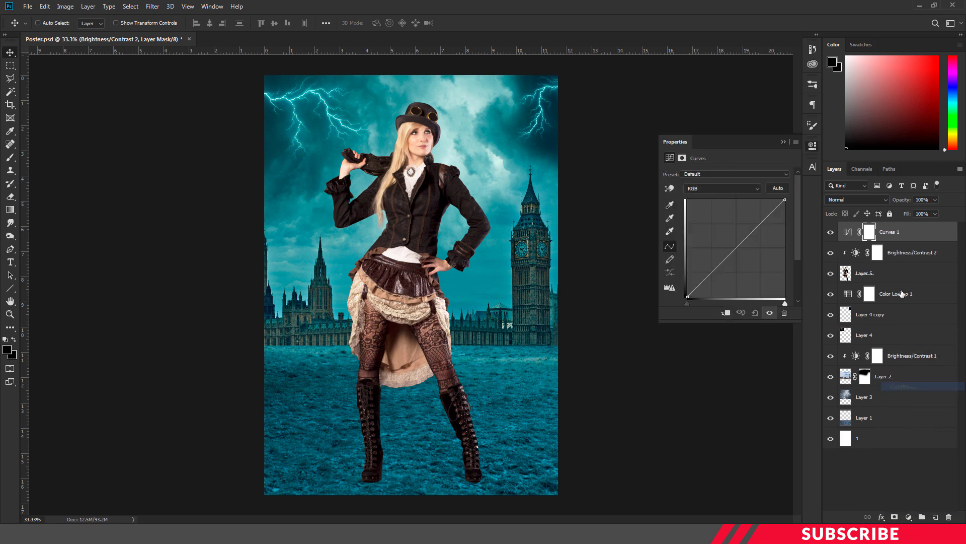
left_click(755, 191)
left_click(730, 198)
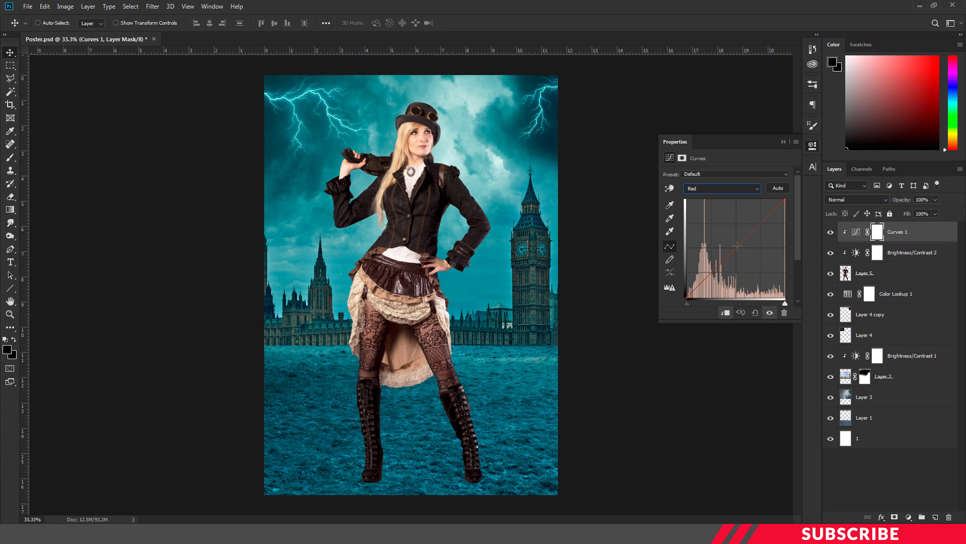
left_click_drag(738, 247, 742, 251)
- In the blue channel of Curves 1, raise the shadow endpoint slightly and pull the highlight endpoint slightly inward
left_click(726, 191)
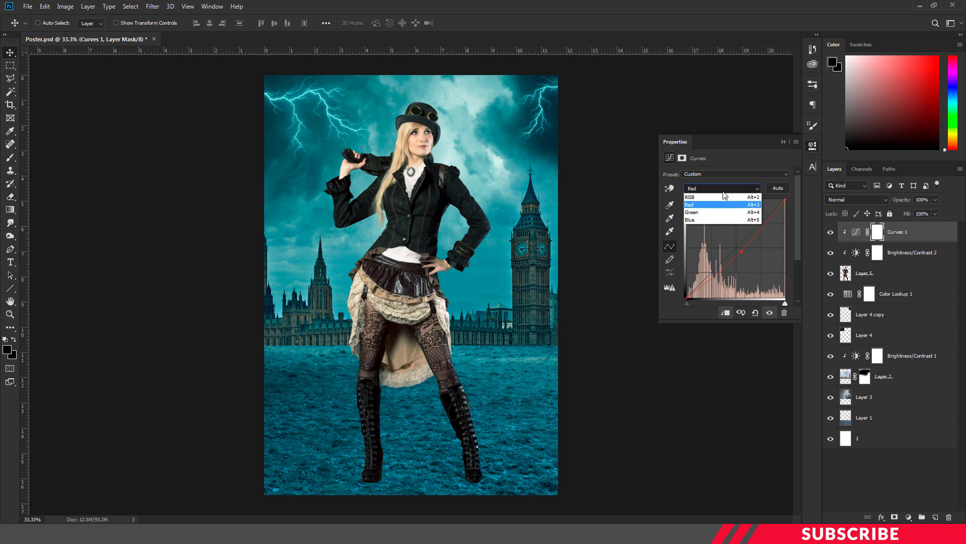
left_click(705, 219)
left_click(687, 295)
left_click_drag(681, 296, 681, 291)
left_click_drag(784, 200, 775, 199)
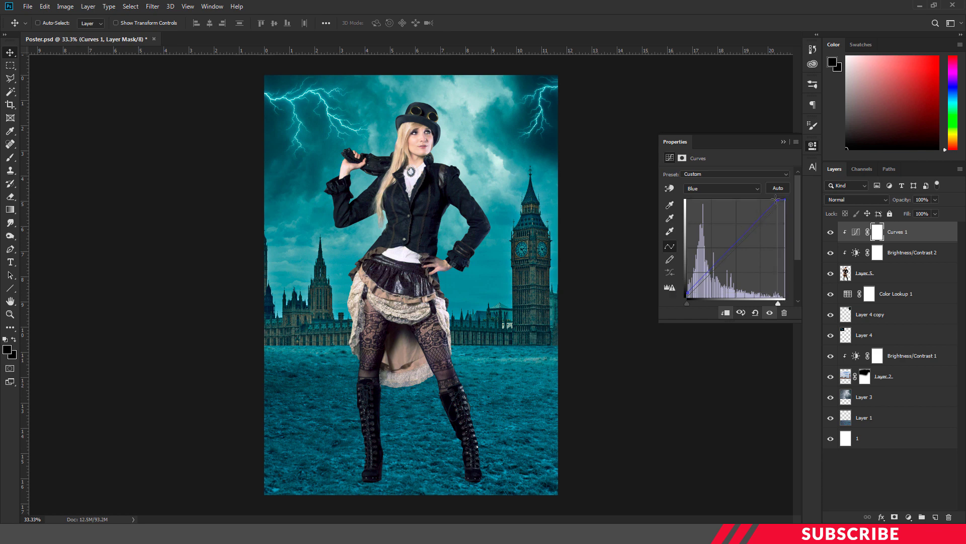
left_click(813, 145)
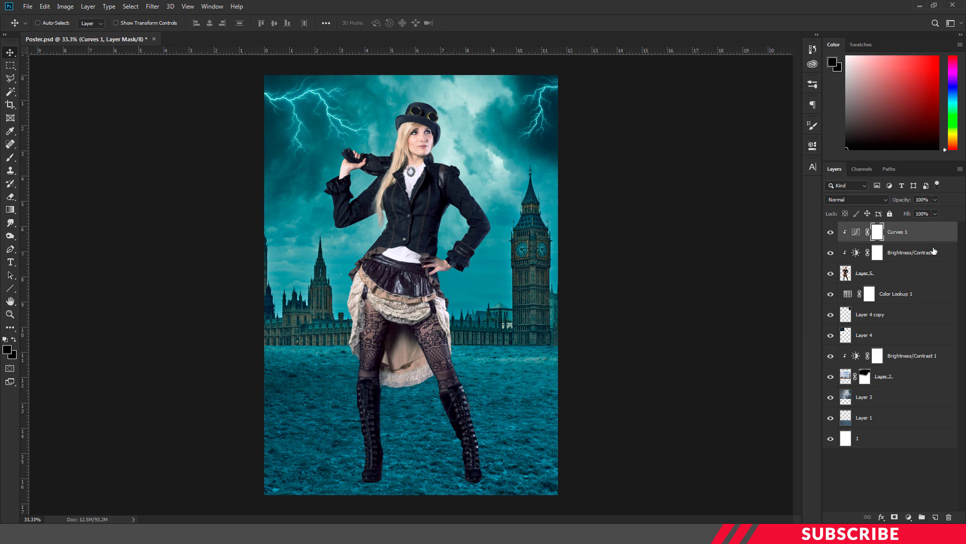
- Add a Channel Mixer adjustment clipped to the woman's layer, with red at +90% in the Red output channel
left_click(909, 517)
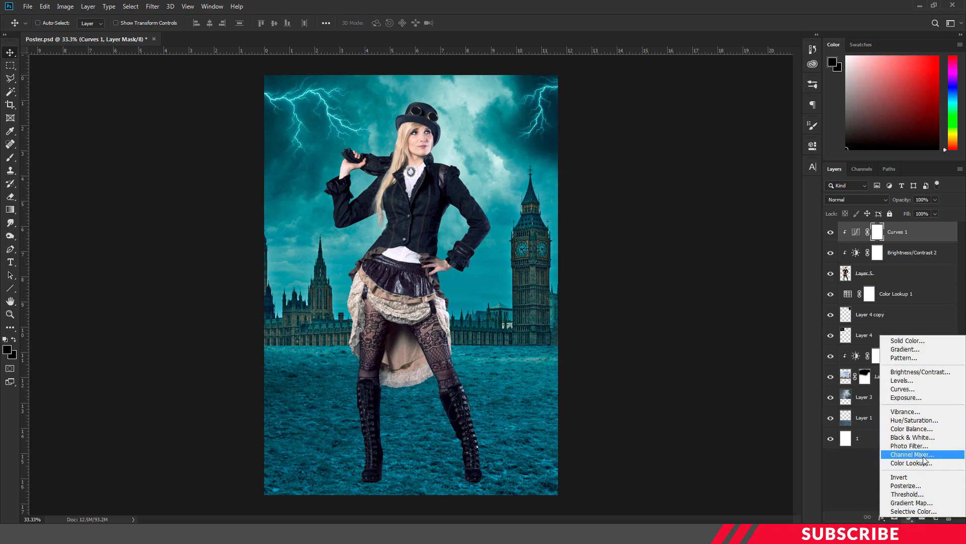
left_click(912, 454)
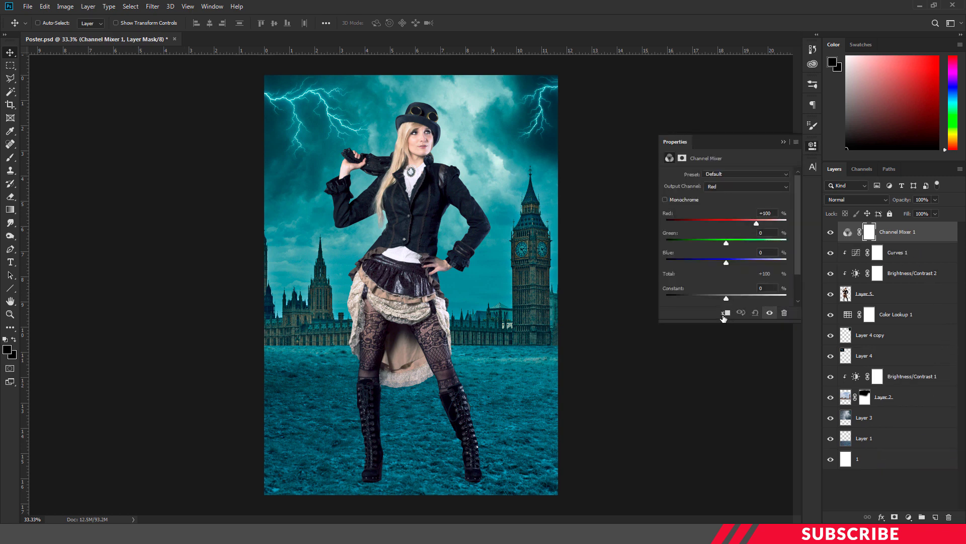
left_click(725, 313)
left_click(736, 186)
left_click(729, 197)
left_click(770, 212)
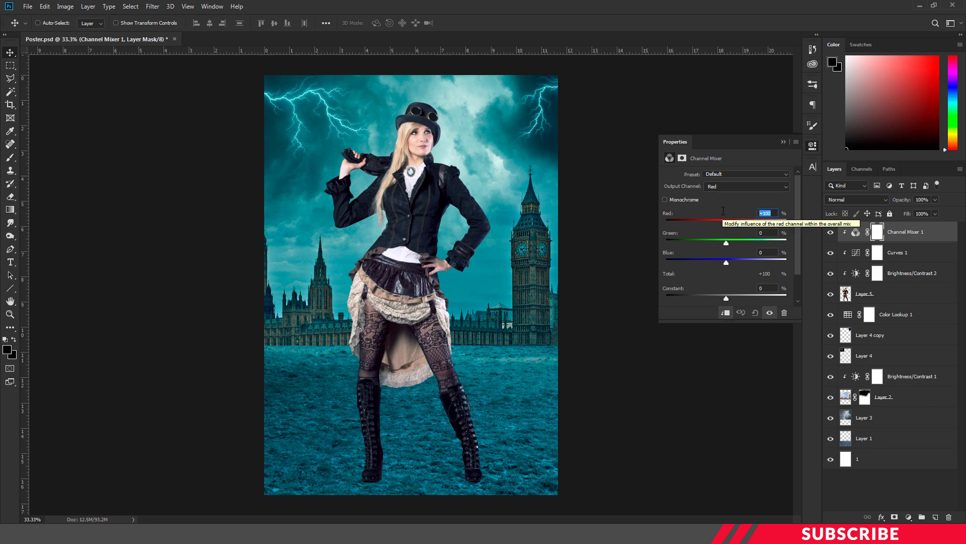
type("+90")
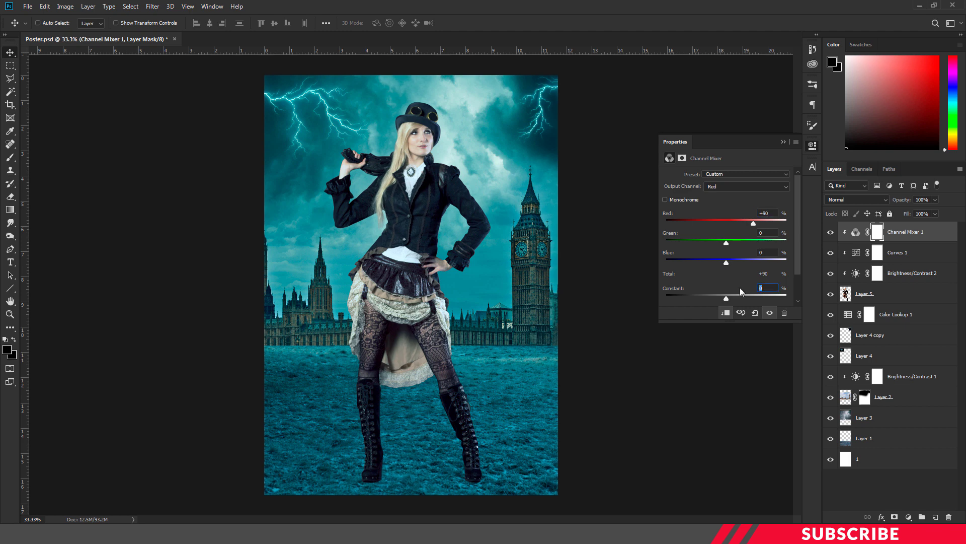
left_click(813, 146)
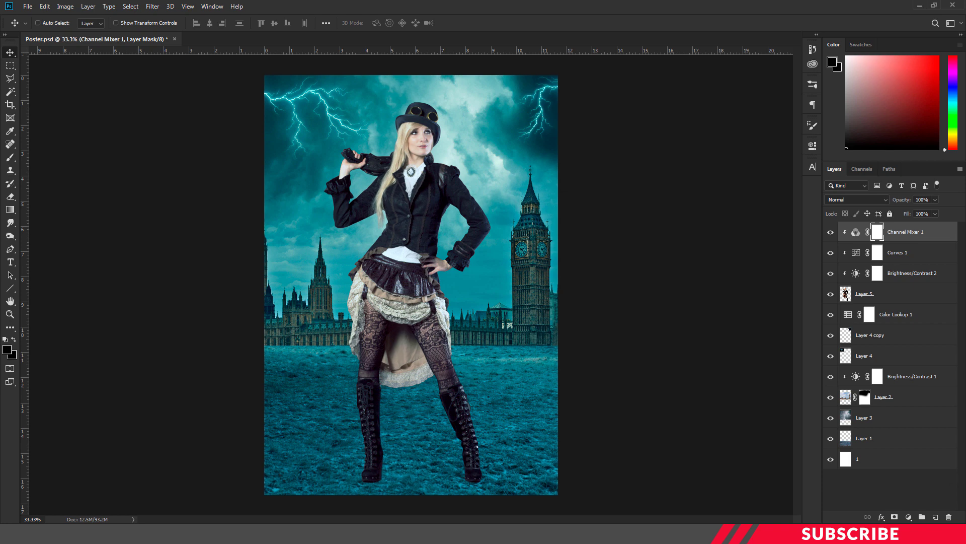
- Create a new layer above Channel Mixer 1, fill it with black and set its Fill to 0%
left_click(935, 517)
left_click(5, 352)
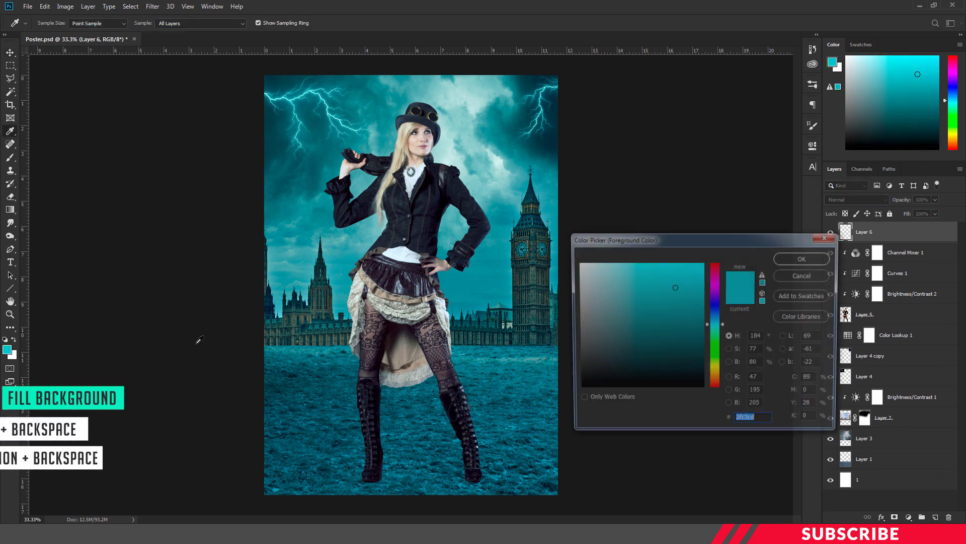
left_click(577, 389)
left_click(805, 259)
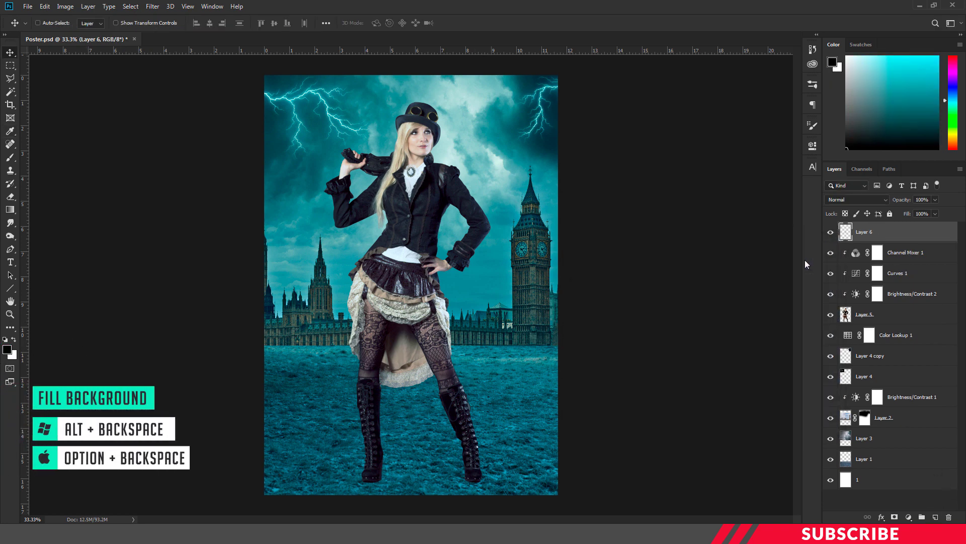
key("alt+BackSpace")
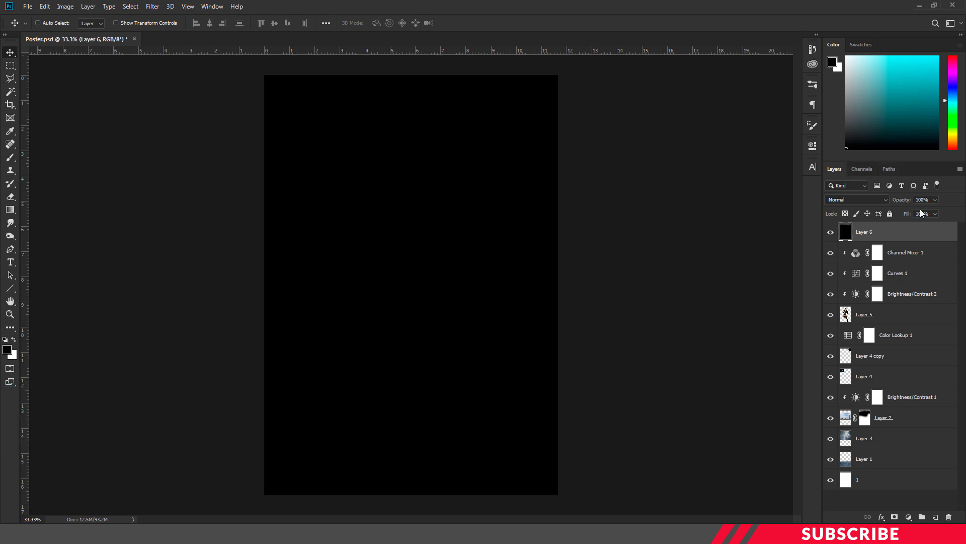
left_click_drag(912, 218, 812, 220)
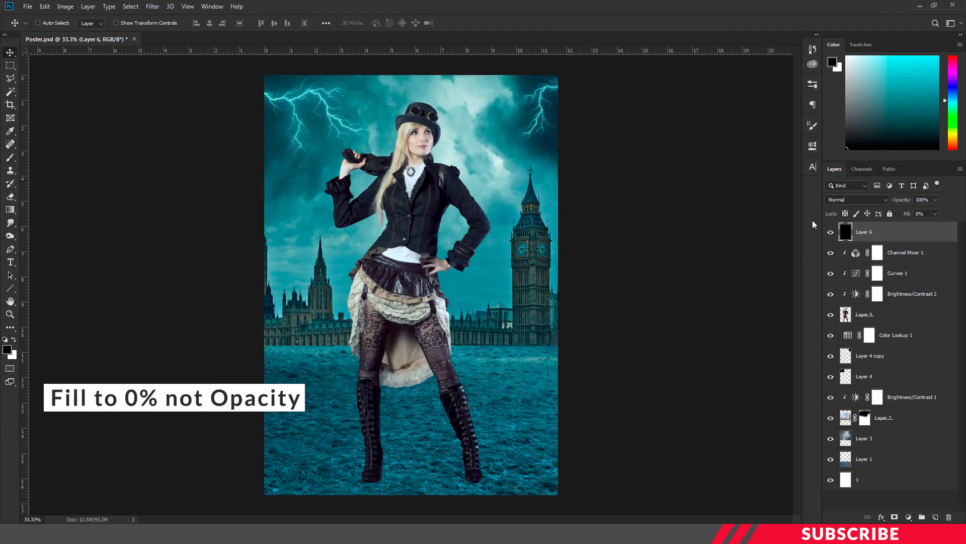
- Add a linear Gradient Overlay to Layer 6 using the Foreground to Transparent preset
right_click(888, 233)
left_click(807, 115)
left_click(581, 396)
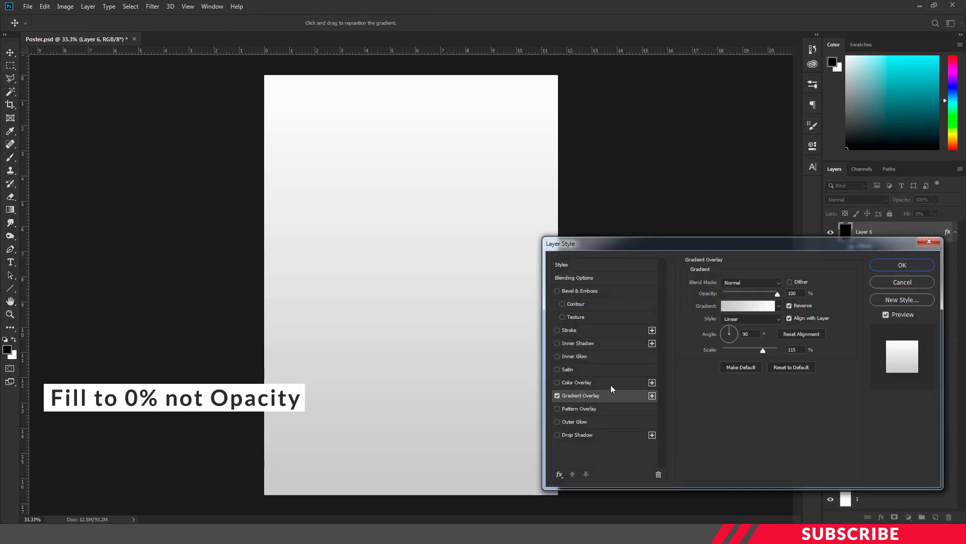
left_click(740, 307)
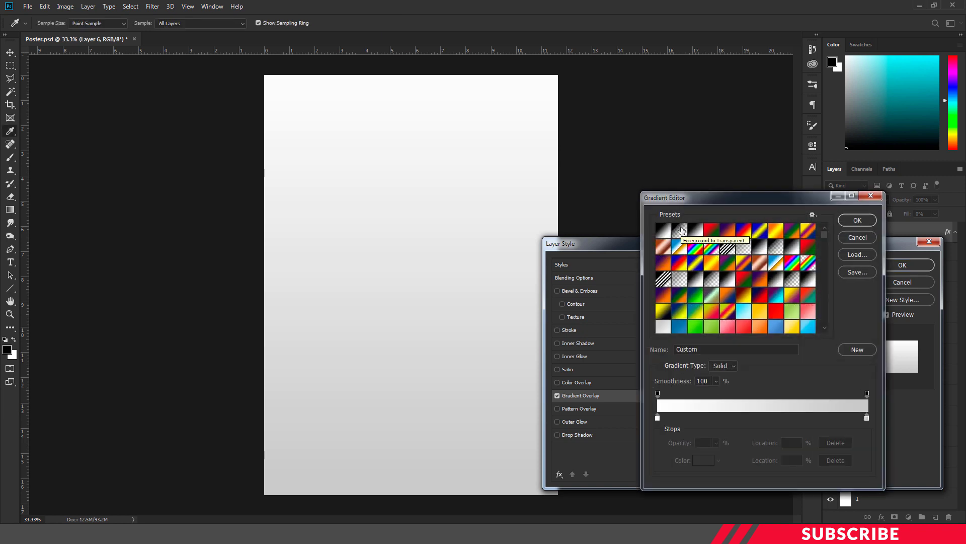
left_click(681, 231)
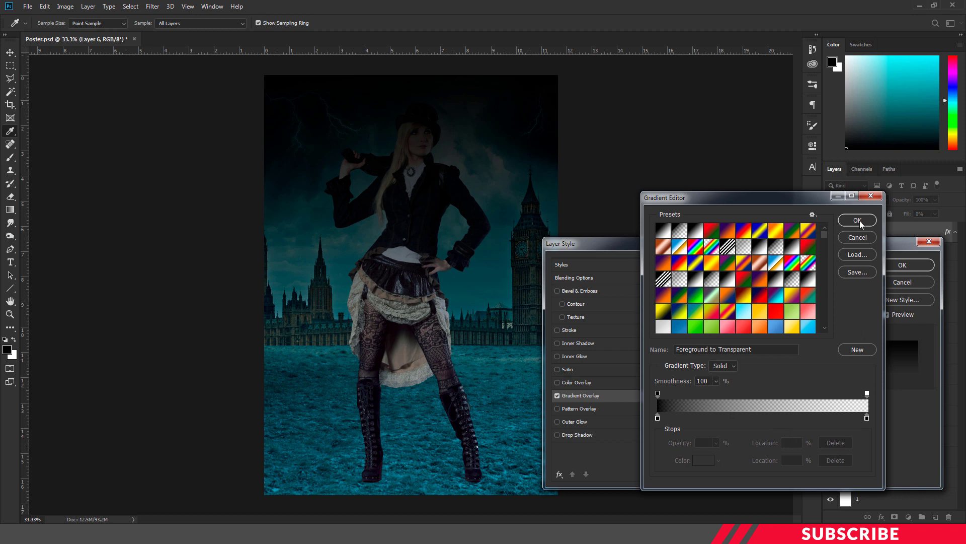
- Set the gradient's opacity midpoint to 30% and turn off Reverse so the poster darkens from the bottom
left_click(658, 394)
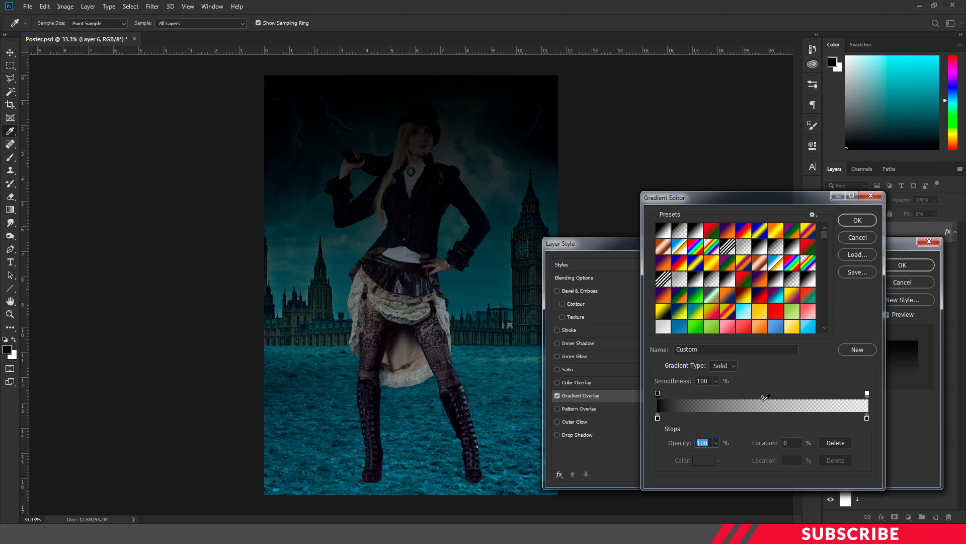
left_click_drag(762, 398, 720, 392)
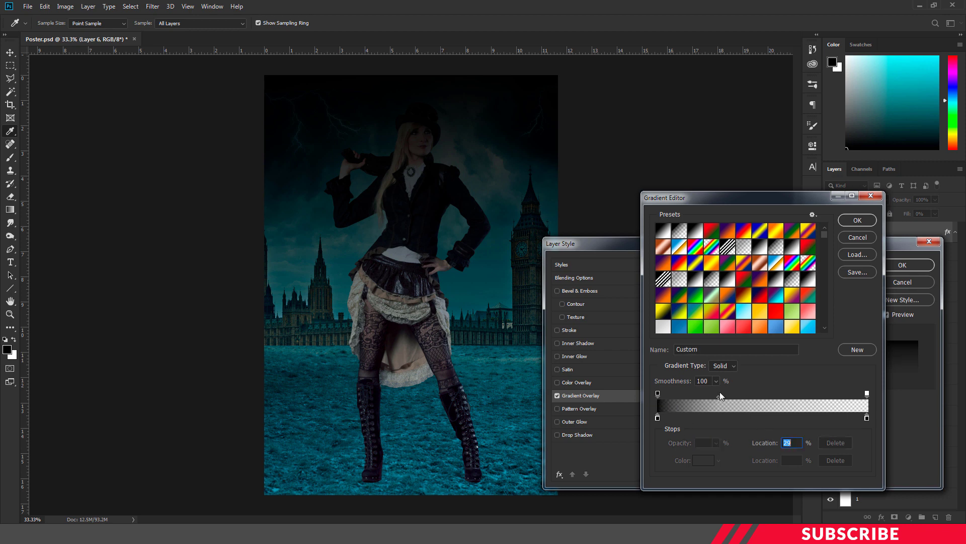
type("30")
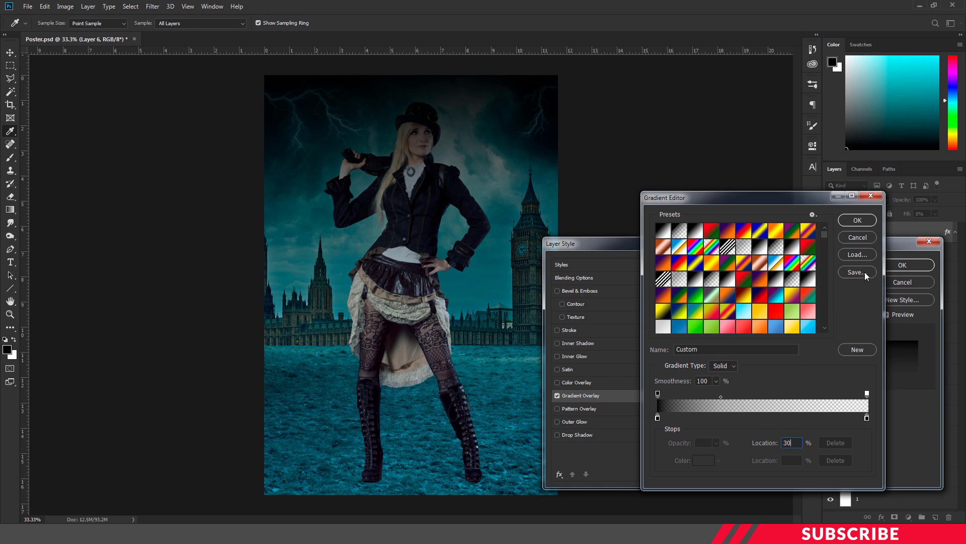
left_click(857, 220)
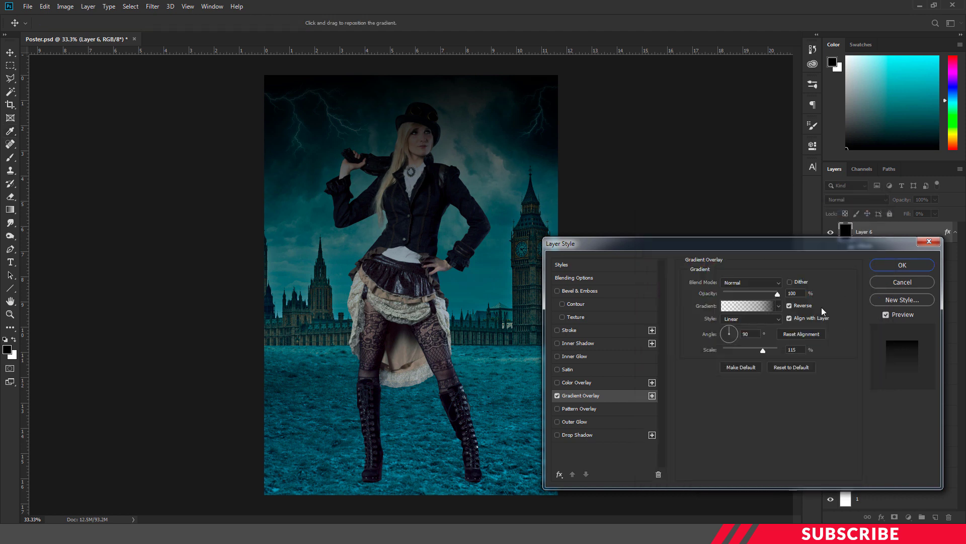
left_click(788, 306)
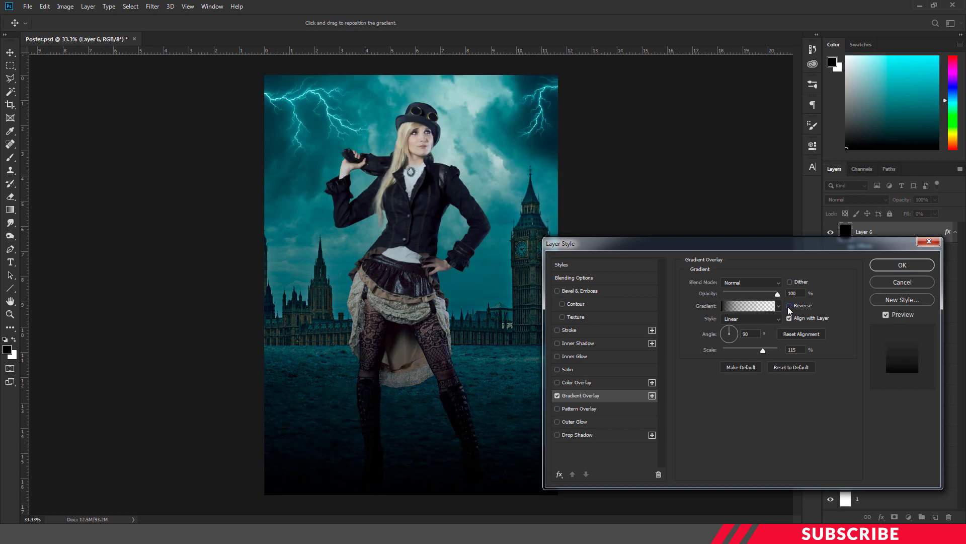
left_click_drag(620, 247, 655, 227)
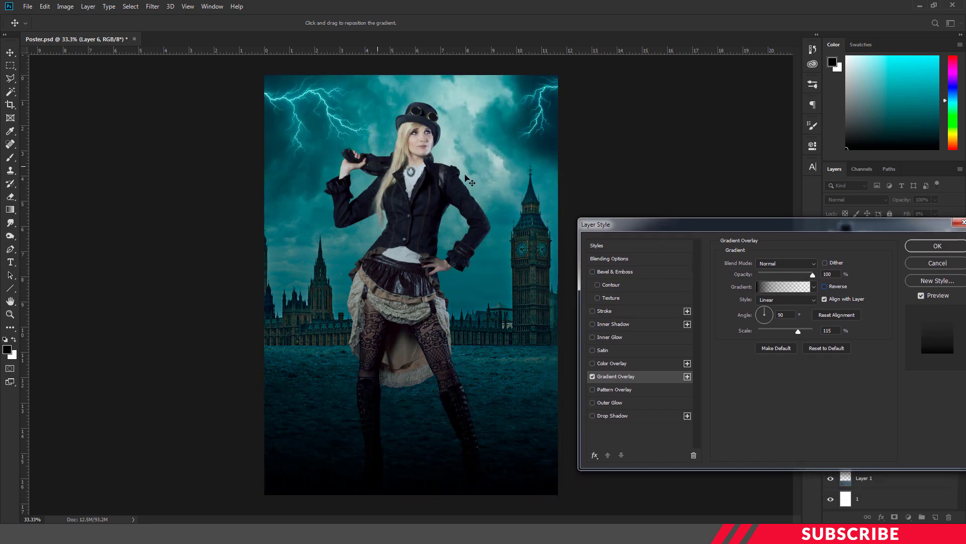
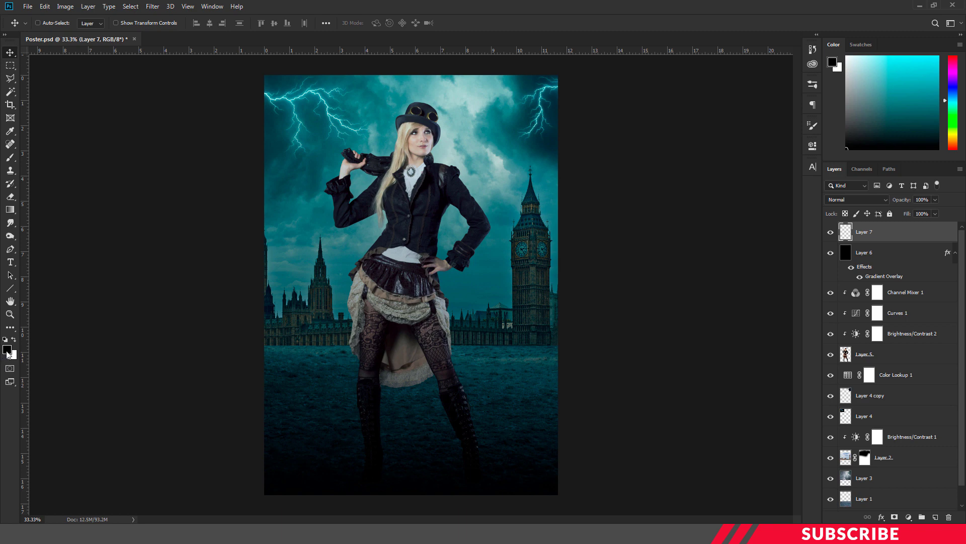
- Add the title text "SHERLOCK" in the Watson Regular font across the woman's lower legs and colour it white
left_click(7, 350)
left_click(805, 258)
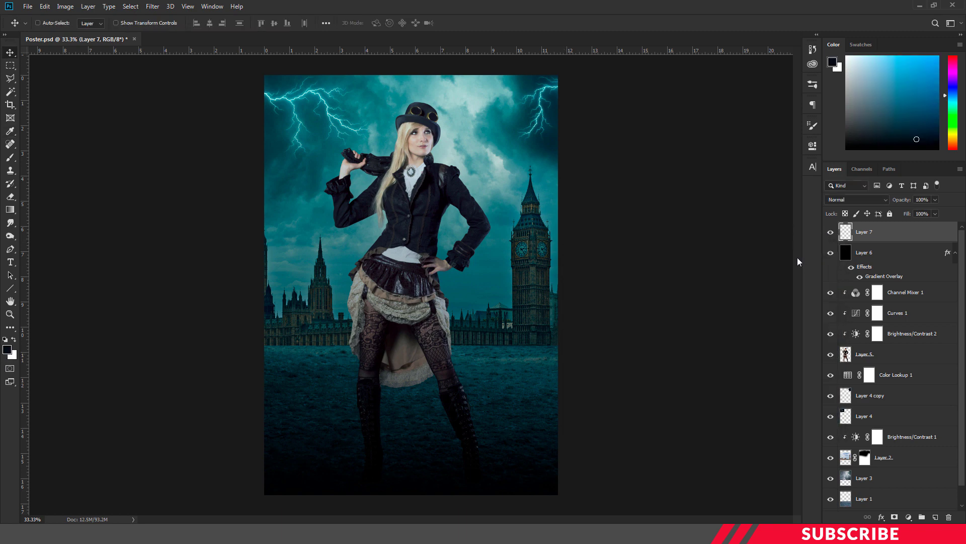
key("t")
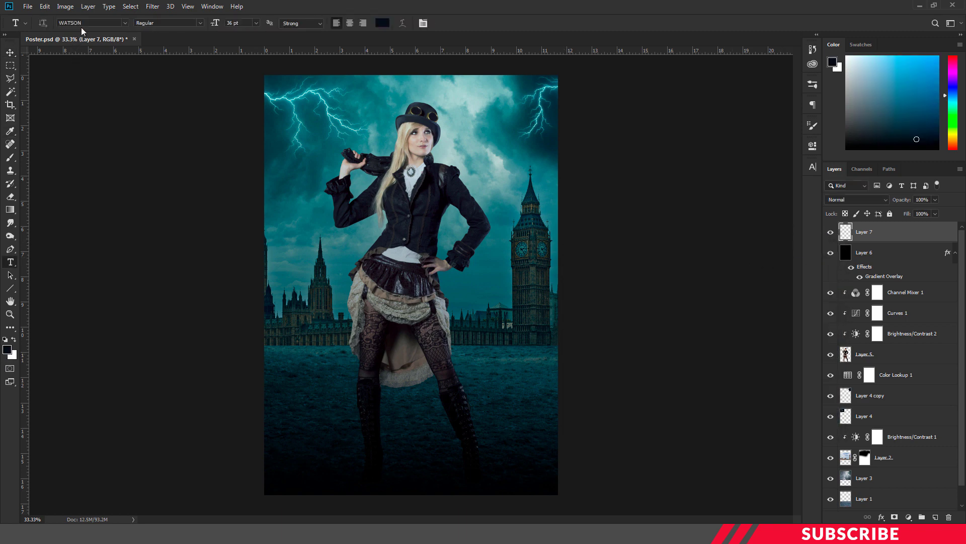
left_click(350, 414)
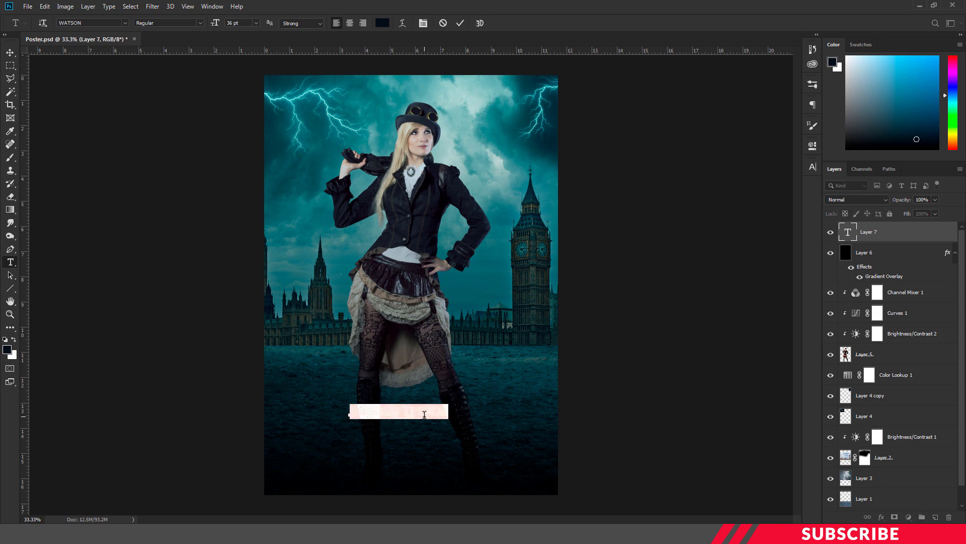
type("SHERLOCK")
key("ctrl+a")
left_click(383, 22)
left_click(803, 256)
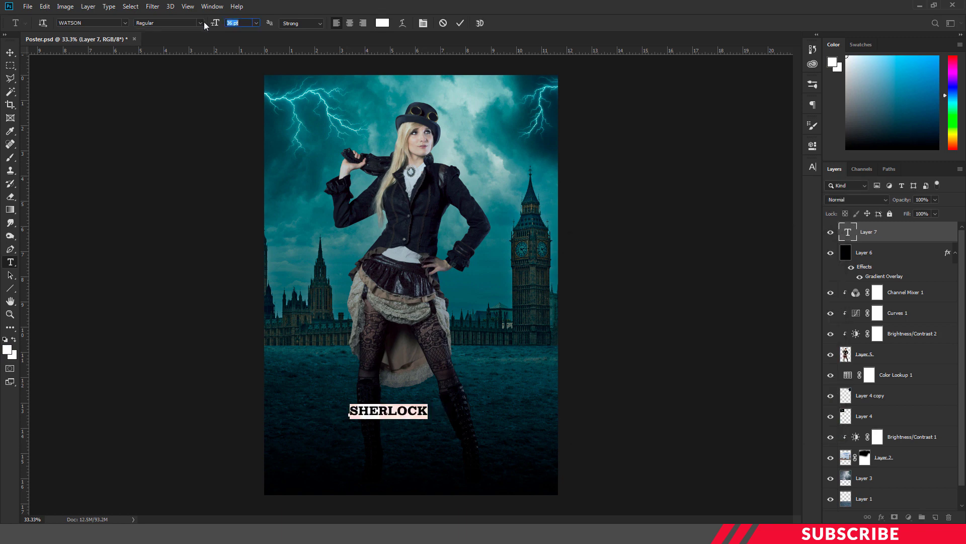
- Set the SHERLOCK title's size to 110 pt and place it centred over the woman's boots near the poster's lower edge
type("110")
key("Return")
left_click(460, 22)
key("v")
left_click_drag(493, 406, 441, 446)
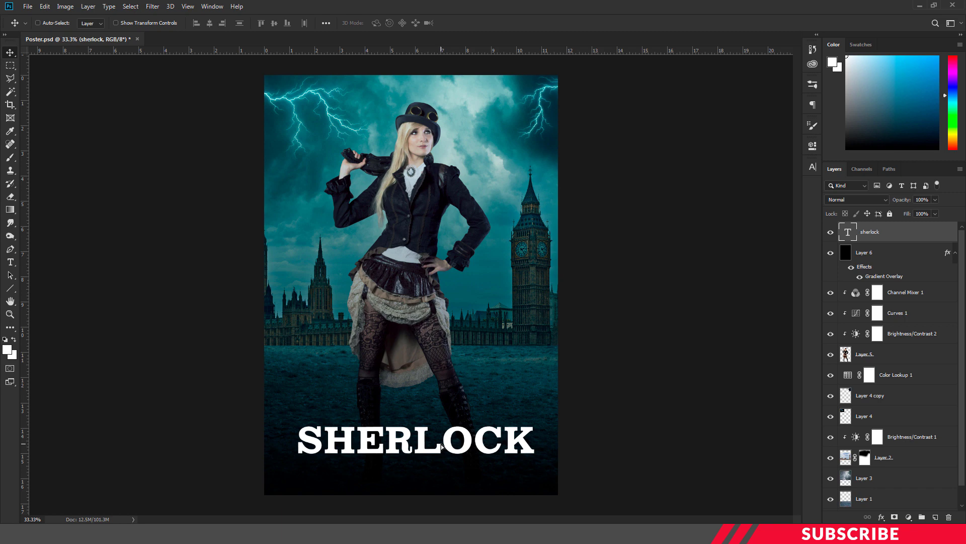
- Add a Gradient Overlay to the SHERLOCK title, starting from the all-white gradient preset
right_click(885, 232)
left_click(790, 82)
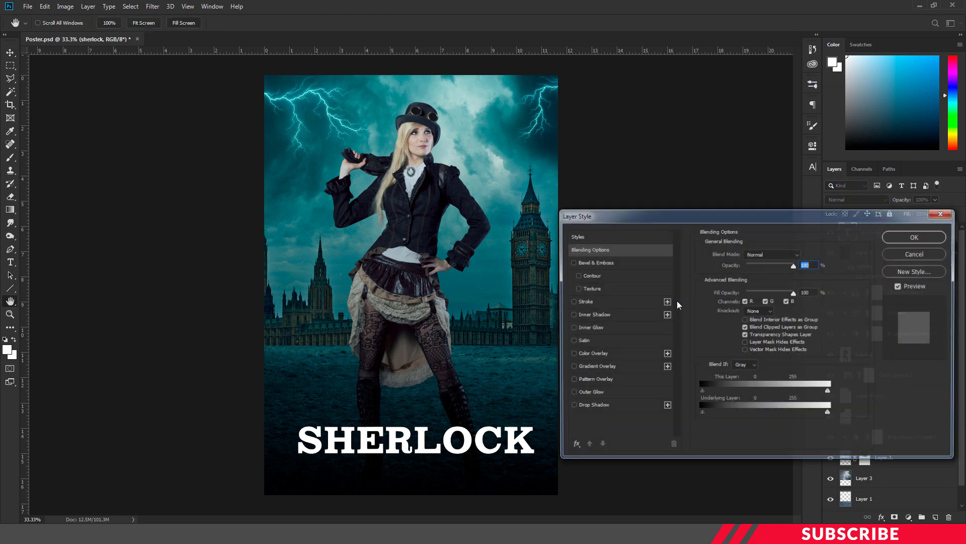
left_click(594, 367)
left_click(765, 275)
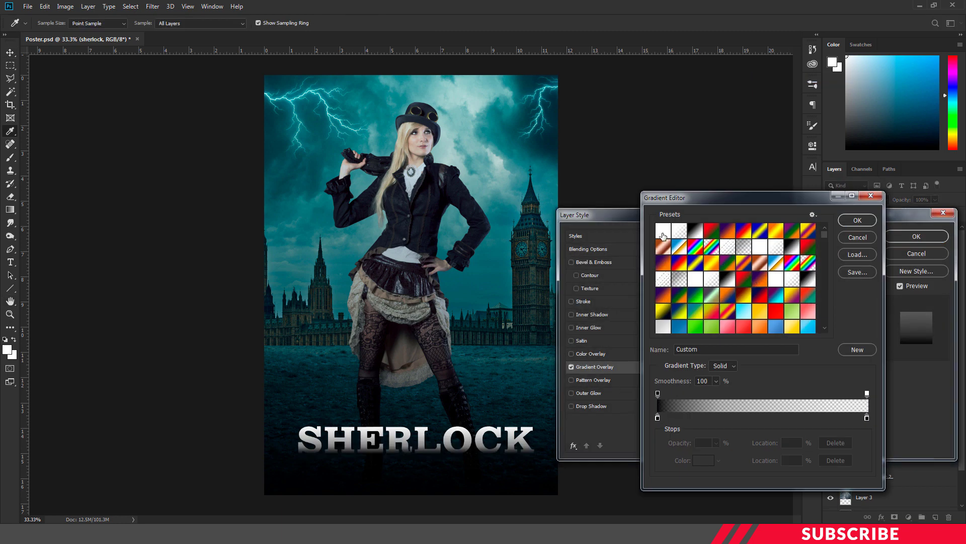
left_click(659, 232)
- Try dark navy 020e1b on the title gradient's starting colour stop, and set that stop back to white
double_click(659, 416)
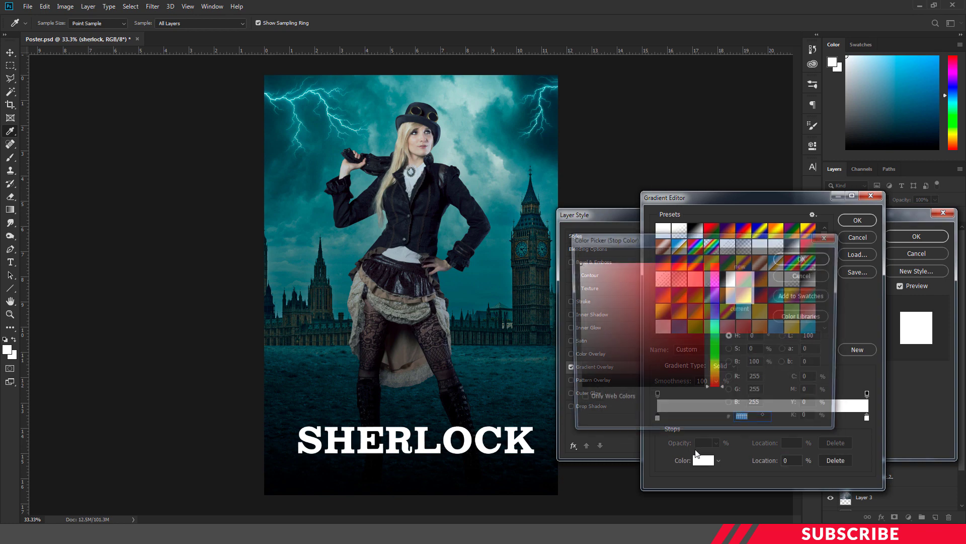
type("020e1b")
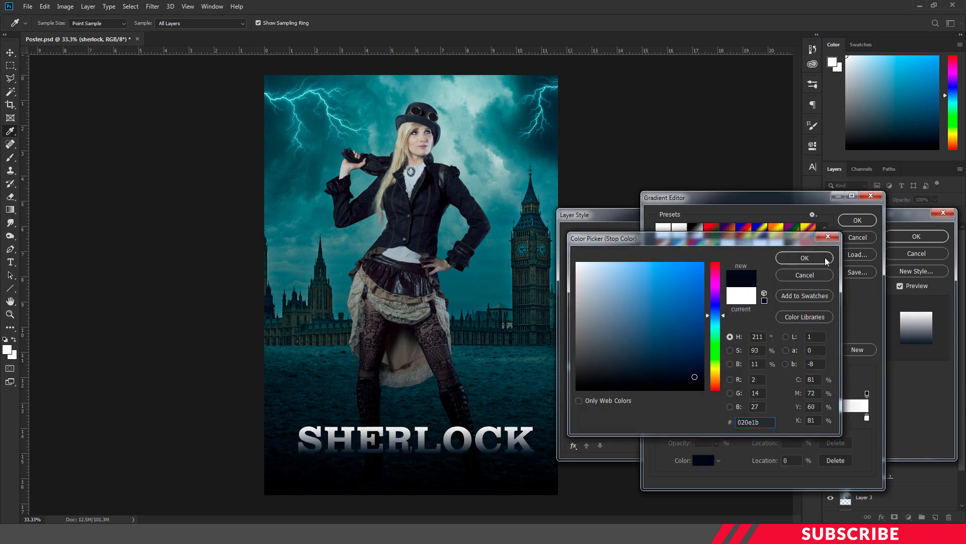
left_click(825, 259)
left_click(699, 456)
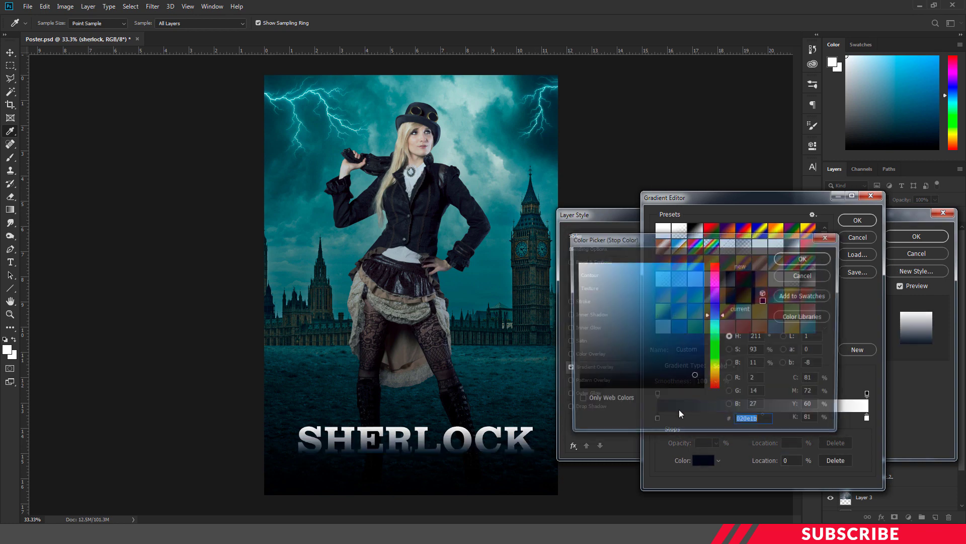
left_click(578, 262)
key("Return")
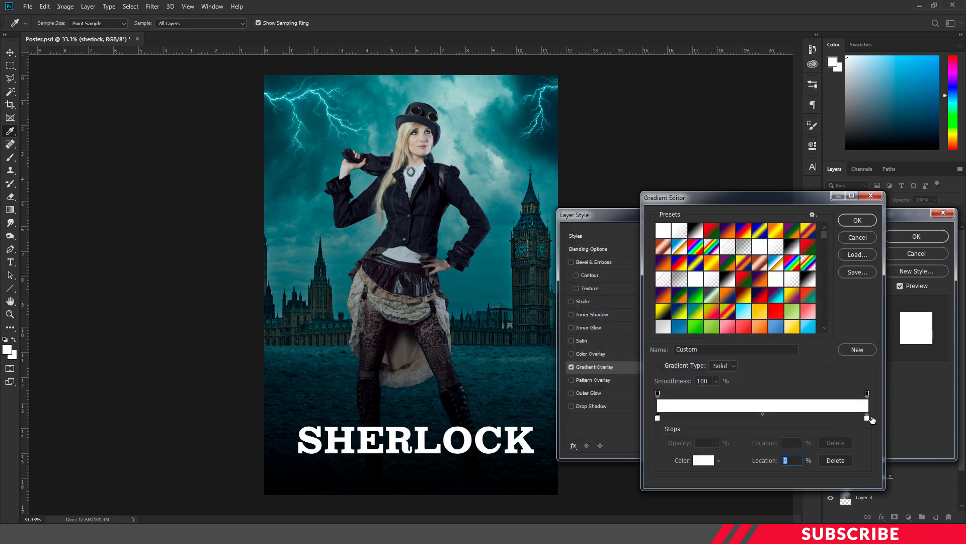
- Set the title gradient's end stop to grey bababa, reverse the gradient and apply the overlay to SHERLOCK
left_click(866, 419)
left_click(703, 459)
left_click(569, 297)
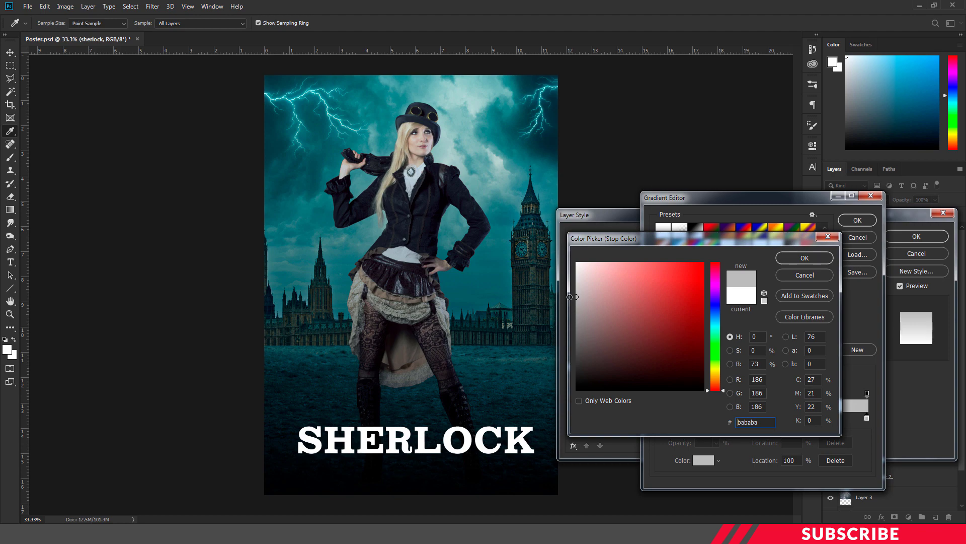
left_click(810, 258)
left_click(857, 221)
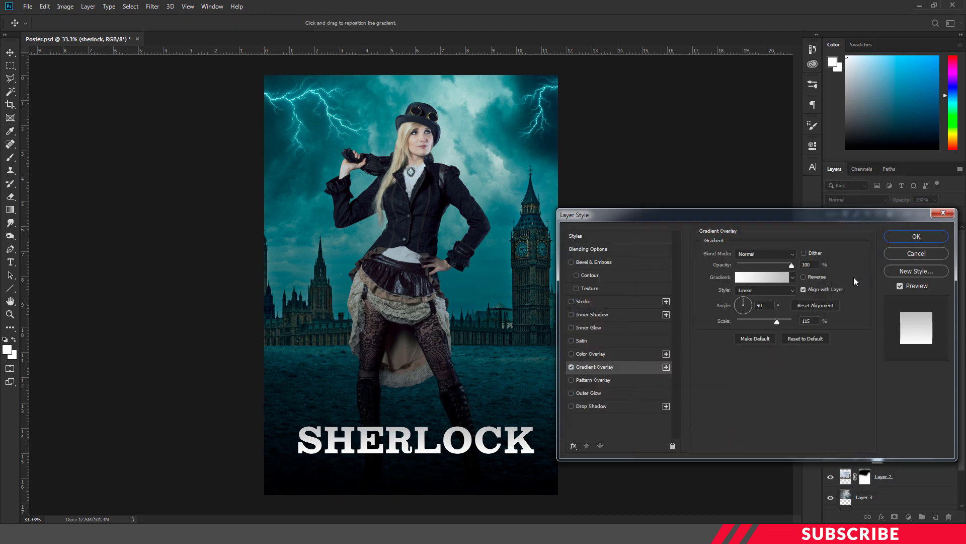
left_click(803, 277)
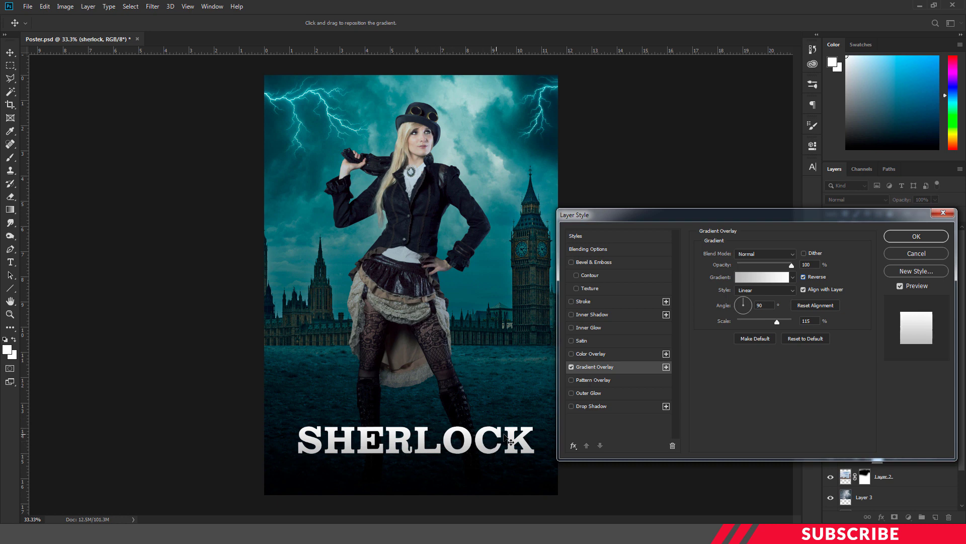
left_click(916, 236)
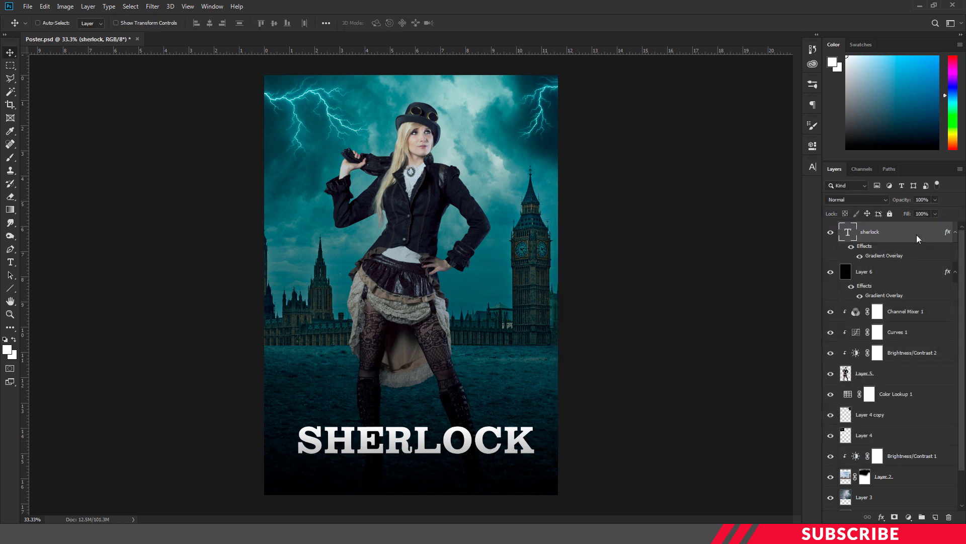
- Duplicate the SHERLOCK title, move the copy directly above the original and replace its text with "LADY"
key("ctrl+j")
left_click(38, 23)
left_click_drag(443, 442, 442, 404)
key("t")
left_click(434, 403)
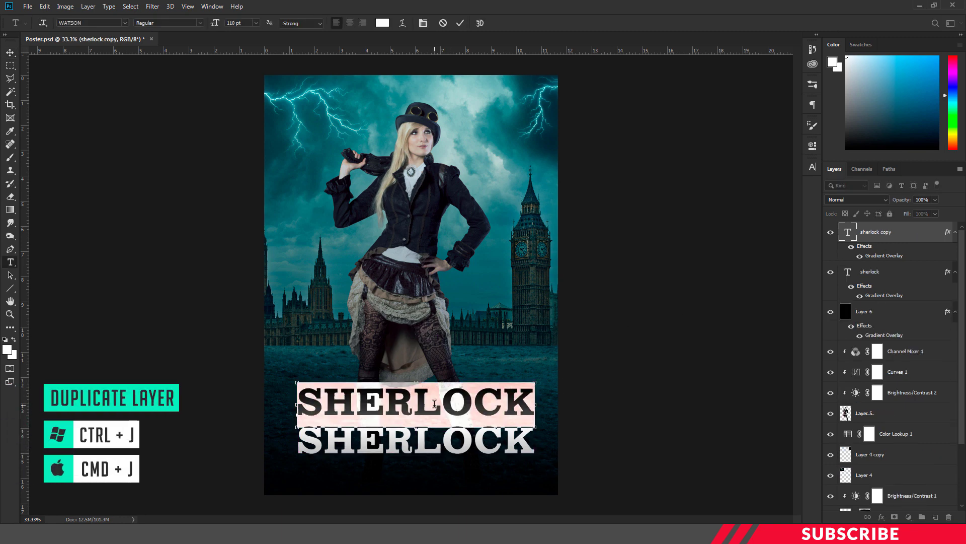
key("ctrl+a")
type("LADY")
- Reduce the LADY text to 36 pt and place it centred just above SHERLOCK
key("ctrl+a")
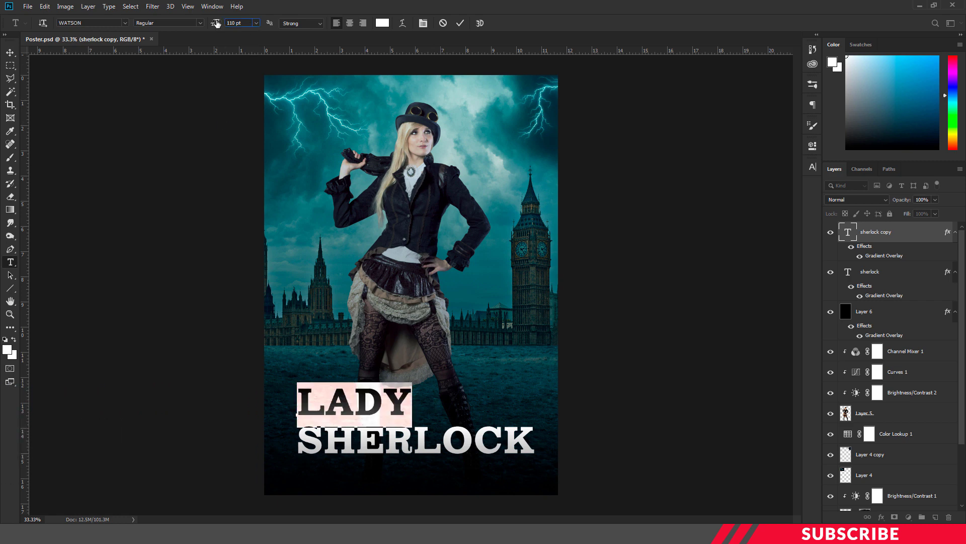
left_click_drag(216, 23, 207, 24)
key("ctrl+Return")
key("v")
left_click_drag(455, 391, 551, 453)
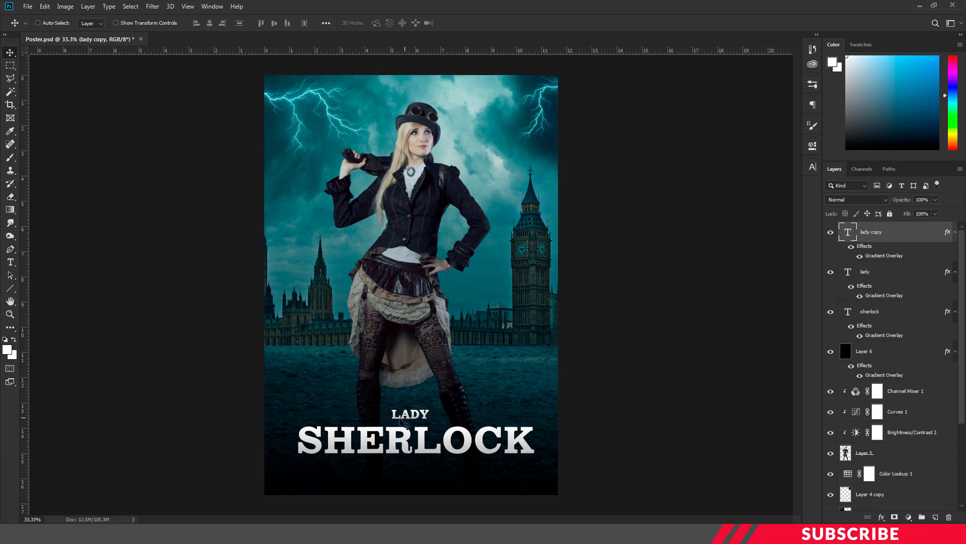
- Change the duplicated LADY text below the title to "coming soon" and centre it beneath SHERLOCK
key("t")
left_click(402, 471)
key("ctrl+a")
type("coming soon")
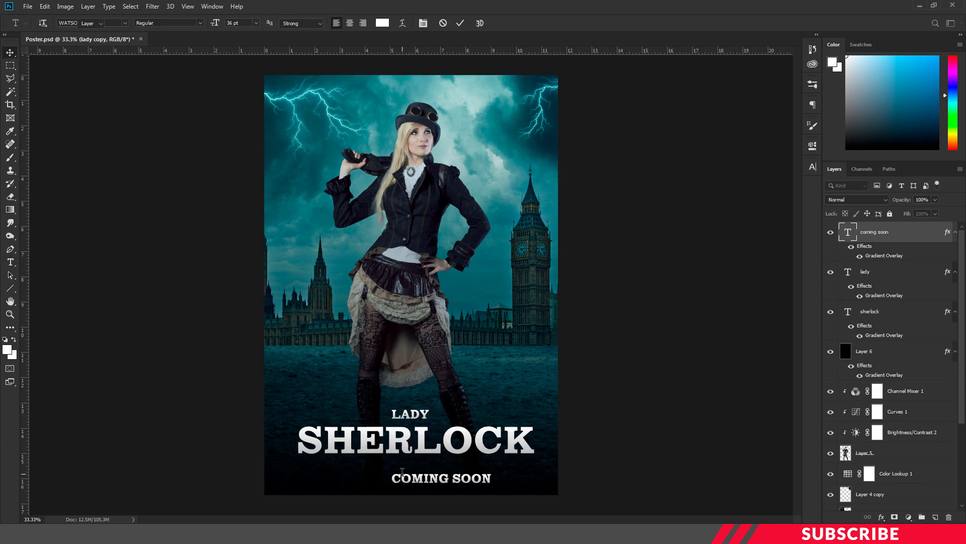
key("ctrl+Return")
key("v")
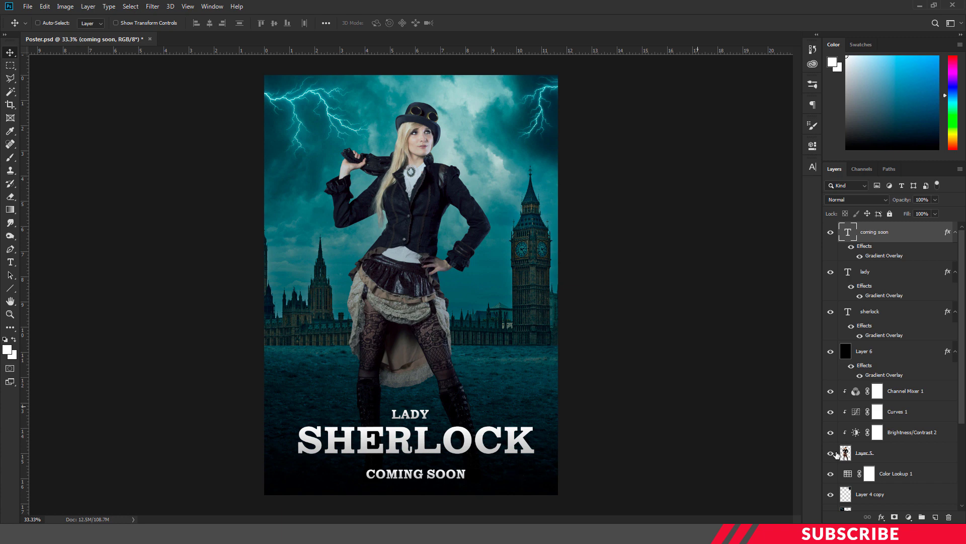
- Draw a white horizontal line about 548 px long and 4 px thick to the right of LADY on a new layer
left_click(936, 517)
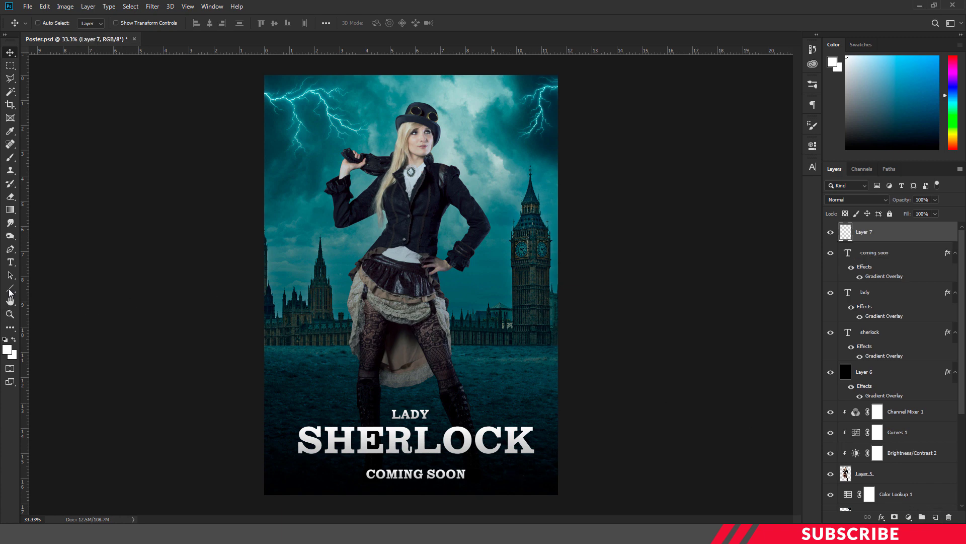
left_click_drag(10, 292, 60, 327)
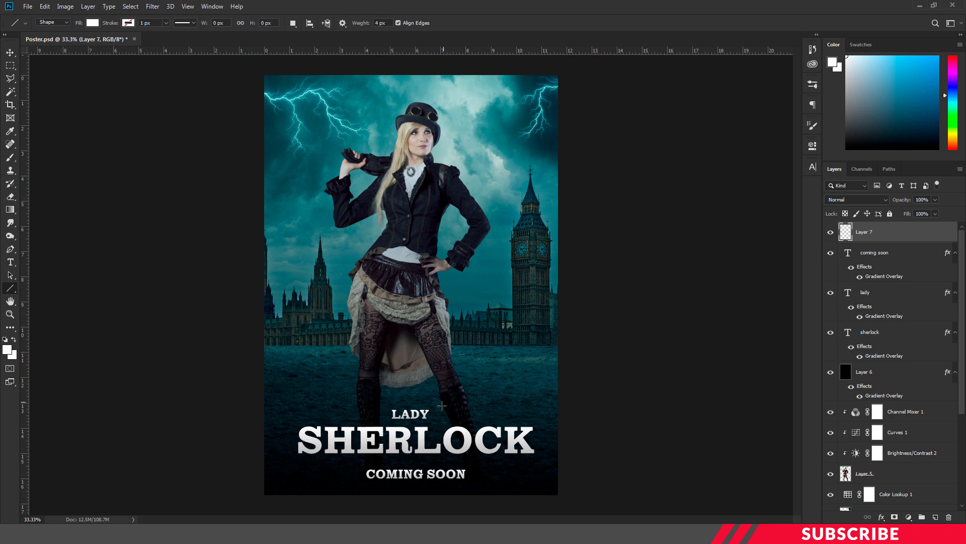
left_click_drag(439, 414, 531, 418)
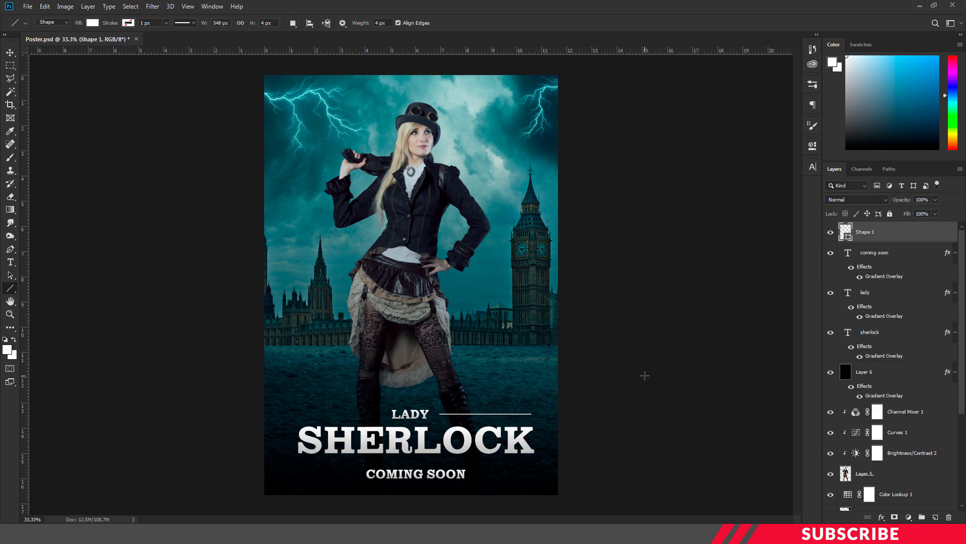
- Duplicate the horizontal line and move the copy level to the left side of LADY
key("ctrl+j")
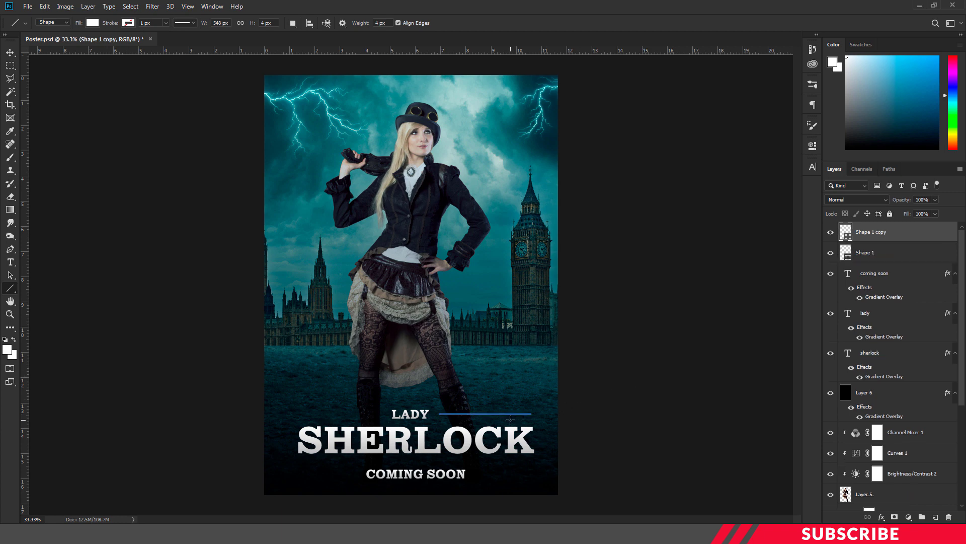
key("v")
left_click_drag(508, 419, 354, 419)
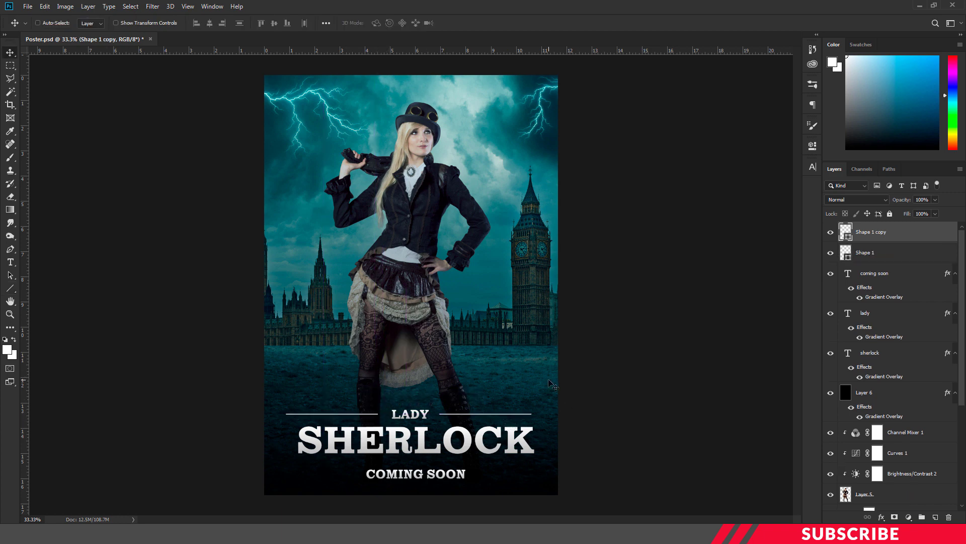
- Draw a 4 px white horizontal line between SHERLOCK and COMING SOON, spanning the title's width, on a new layer
left_click(934, 517)
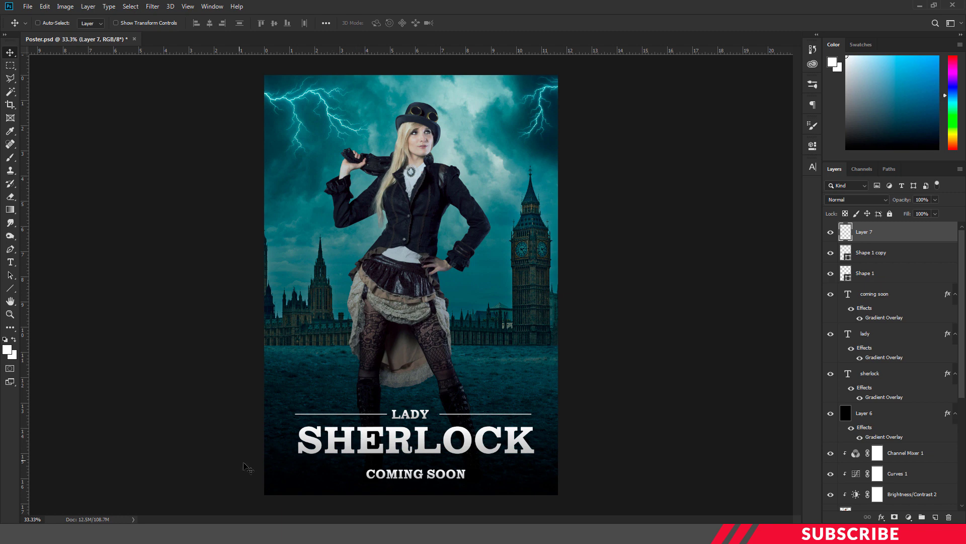
key("u")
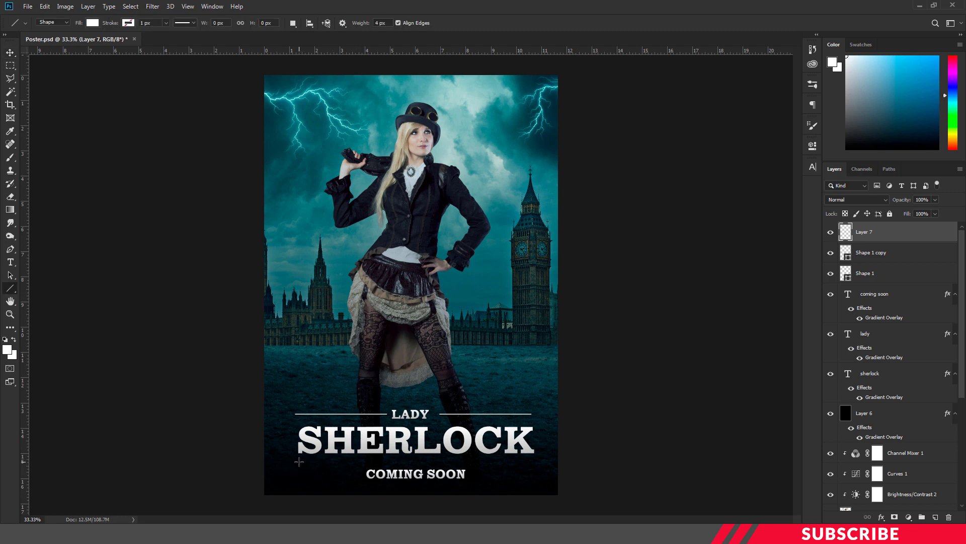
left_click_drag(299, 461, 533, 461)
key("ctrl+t")
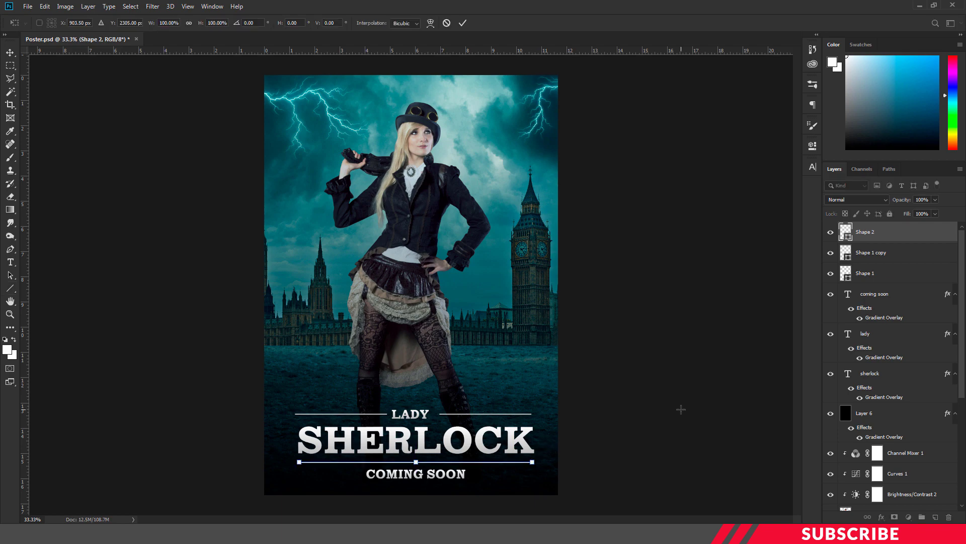
key("Return")
- Shorten the line left of LADY to about 525 px so its outer end aligns with the line below SHERLOCK
key("alt+bracketleft")
key("ctrl+t")
key("ctrl+plus")
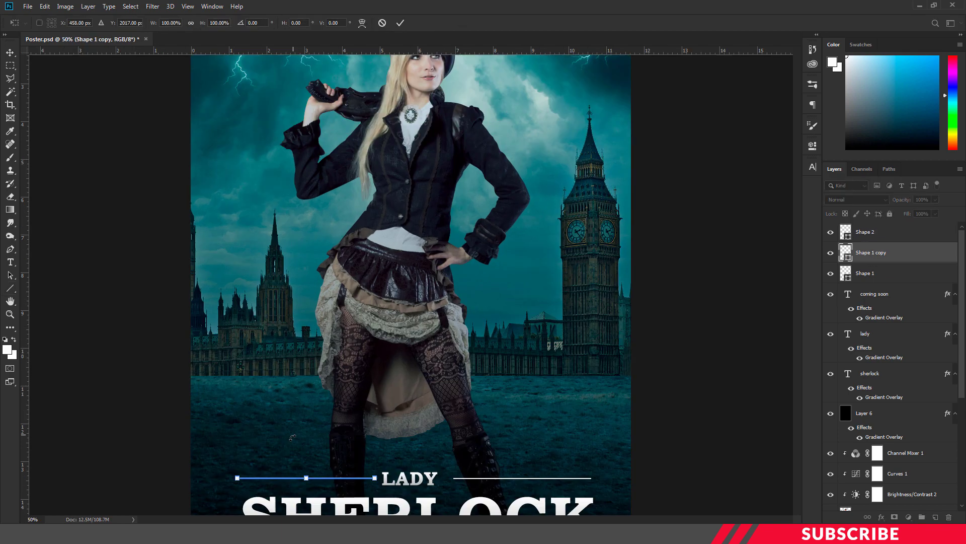
key("ctrl+plus")
key("Return")
key("ctrl+minus")
key("ctrl+minus")
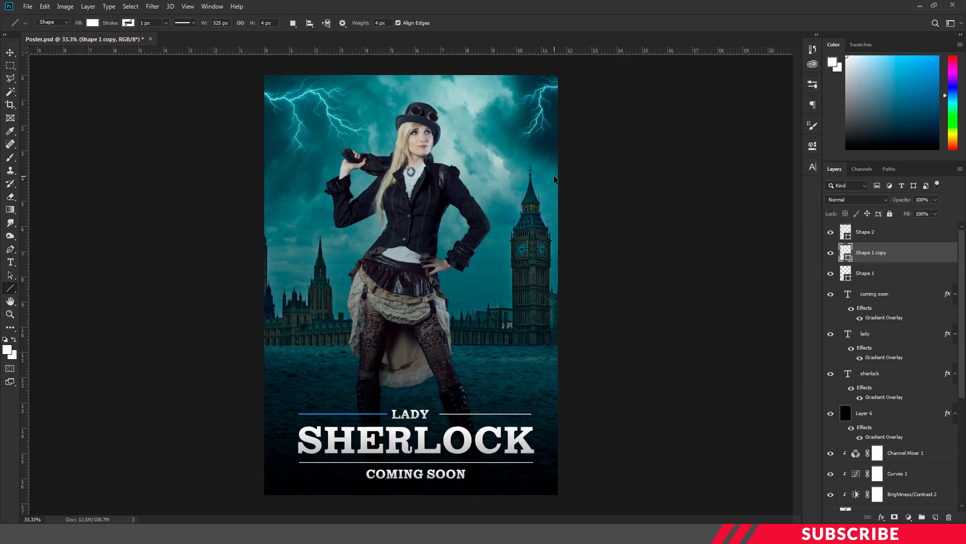
- Add a Curves adjustment above all layers and pull the RGB curve's midpoint slightly down to darken the poster
left_click(7, 55)
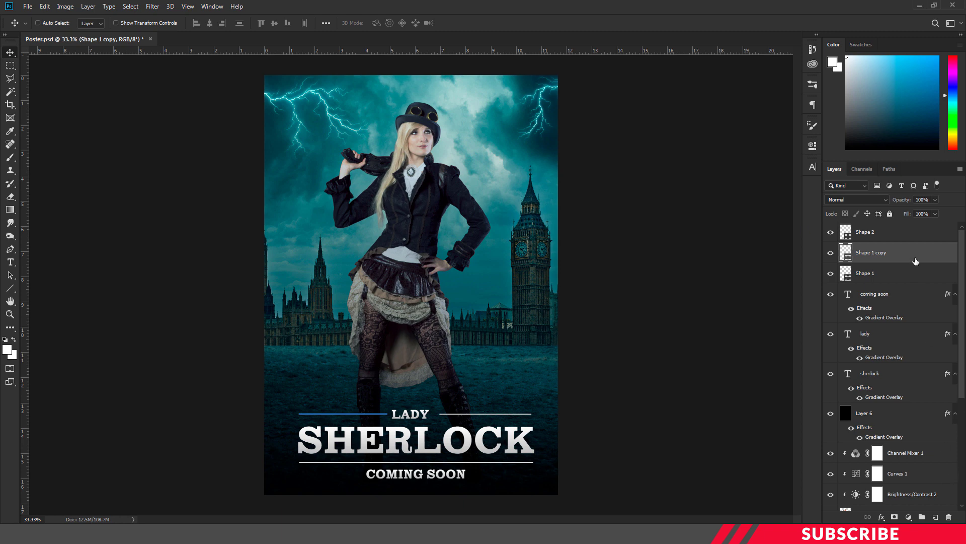
left_click(910, 231)
left_click(909, 518)
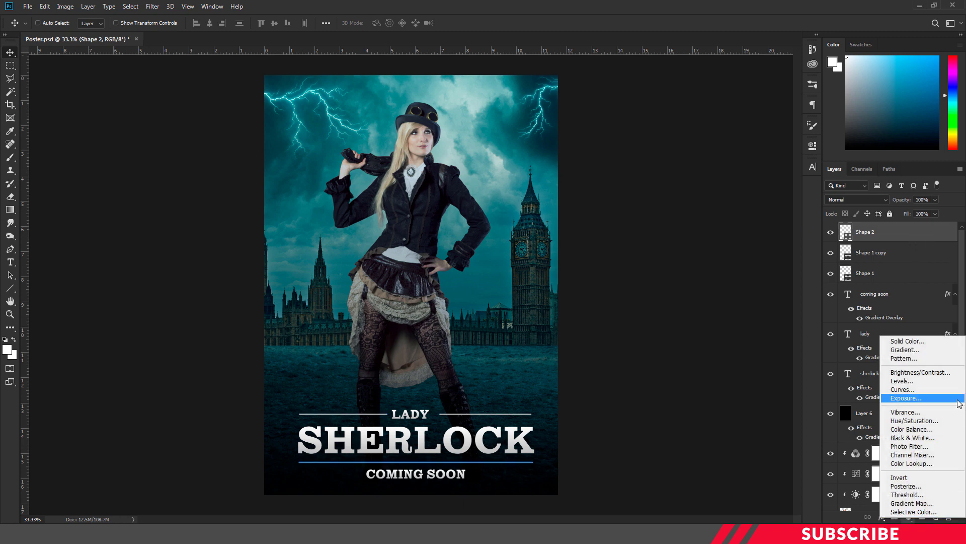
left_click(926, 389)
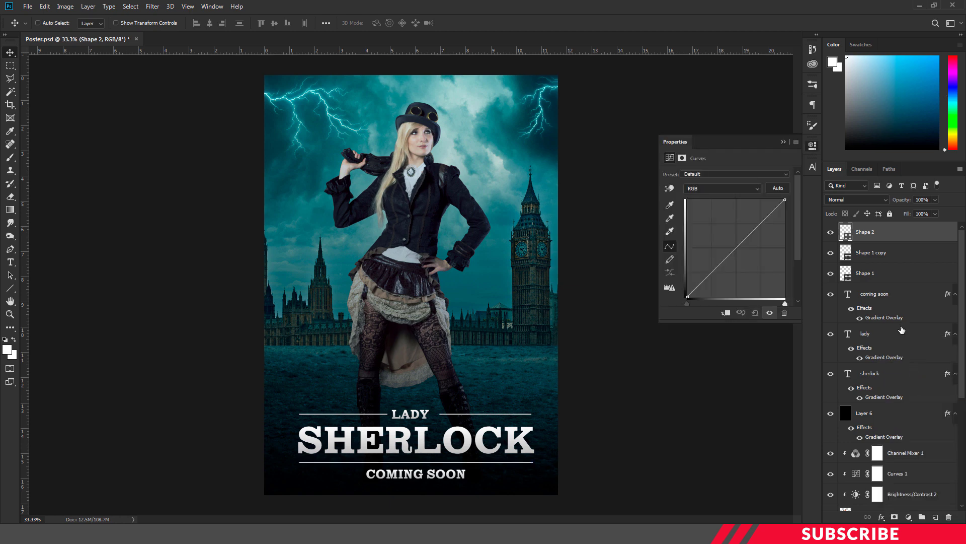
left_click(749, 189)
left_click(715, 200)
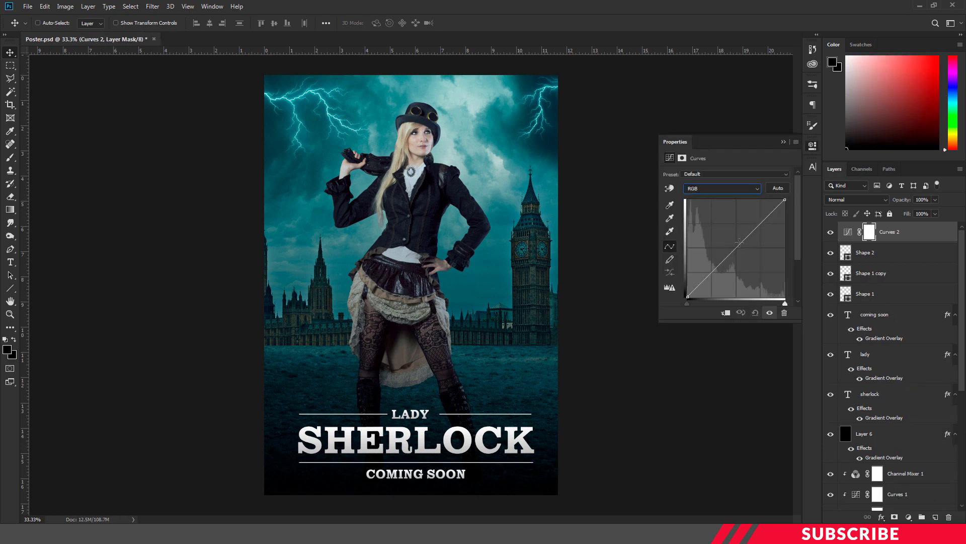
left_click_drag(737, 246, 741, 250)
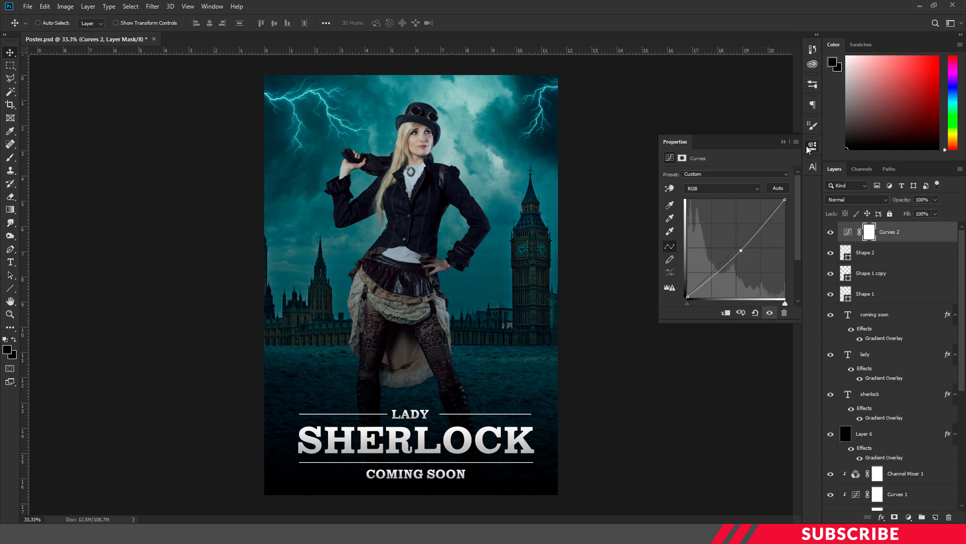
left_click(809, 147)
- Add a Gradient Map adjustment on top of all layers using the Violet, Orange preset
left_click(908, 517)
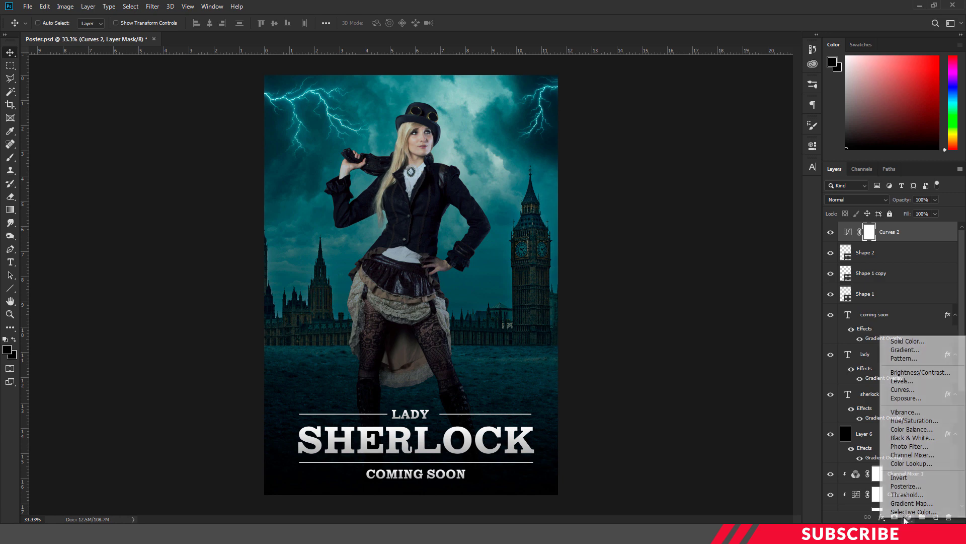
left_click(911, 504)
left_click(683, 179)
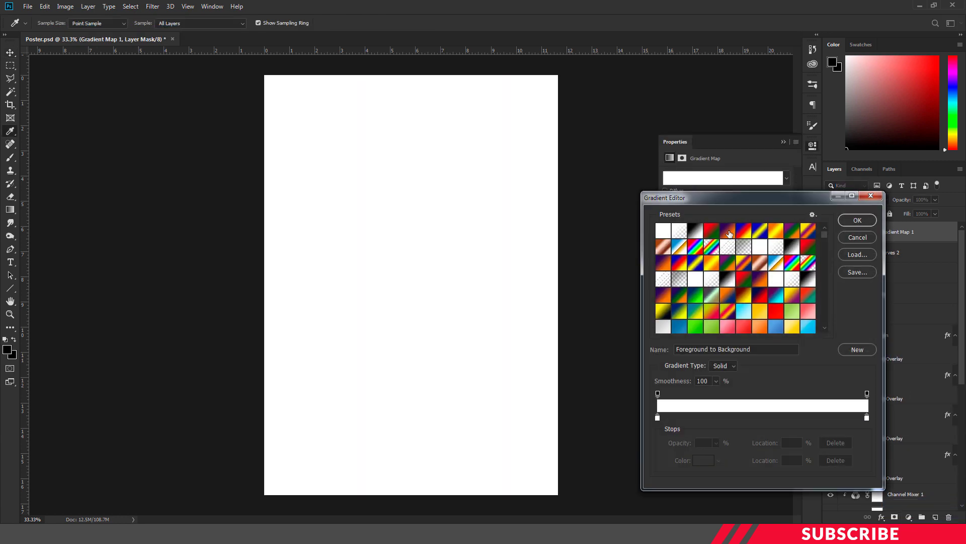
left_click(728, 231)
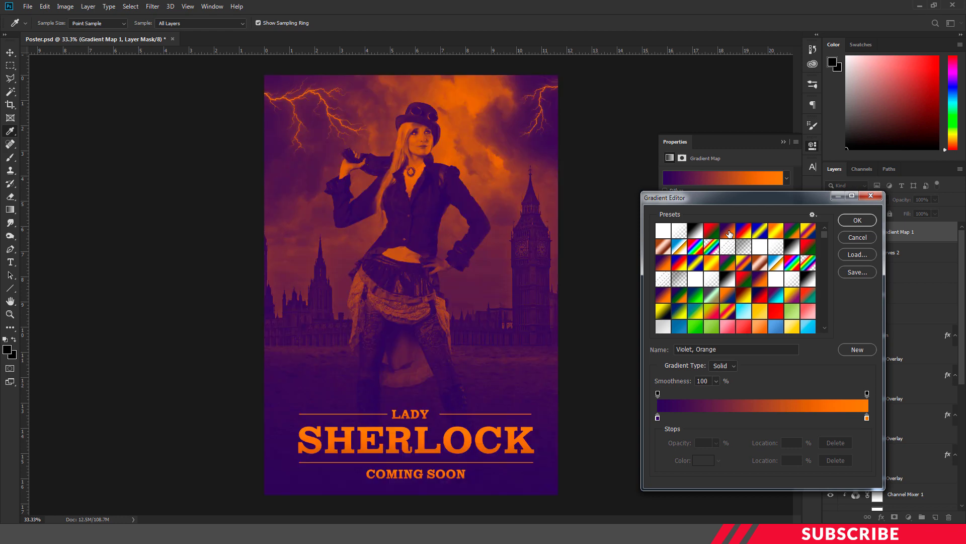
left_click(875, 220)
- Set the Gradient Map layer's blend mode to Soft Light and its opacity to 30%
key("v")
left_click(868, 201)
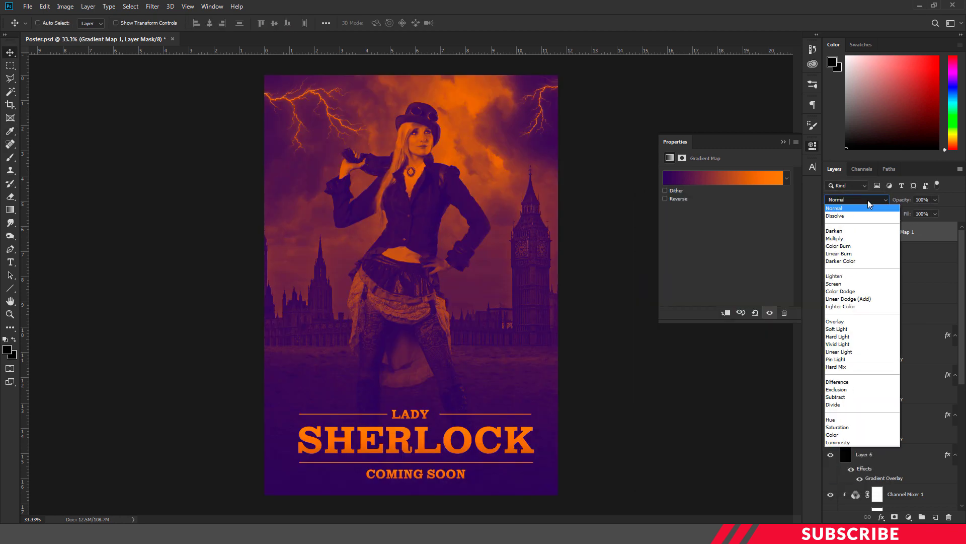
left_click(850, 329)
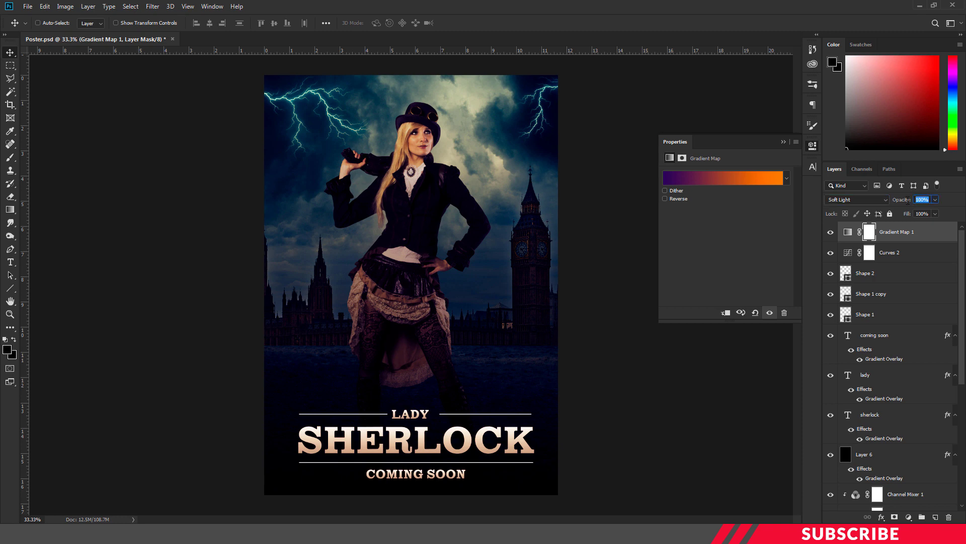
type("30")
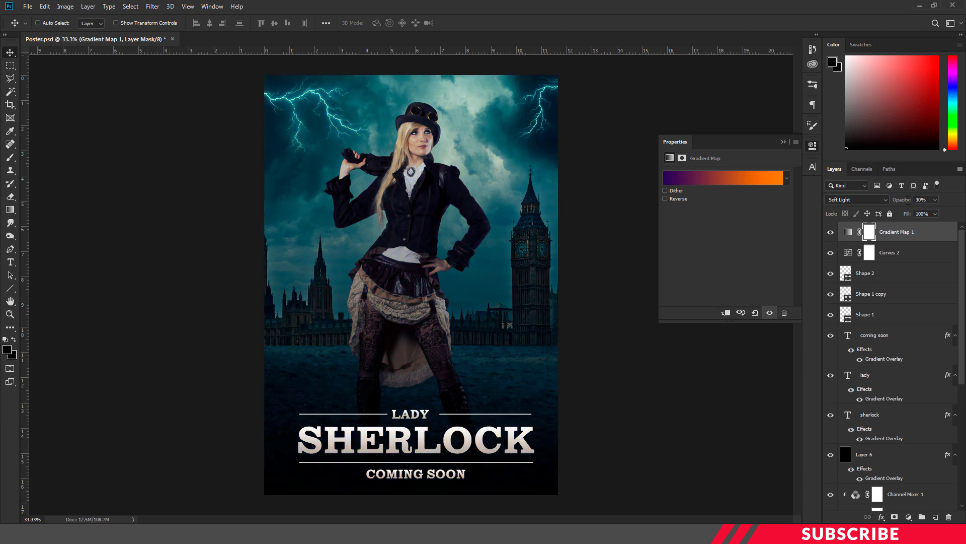
left_click(813, 145)
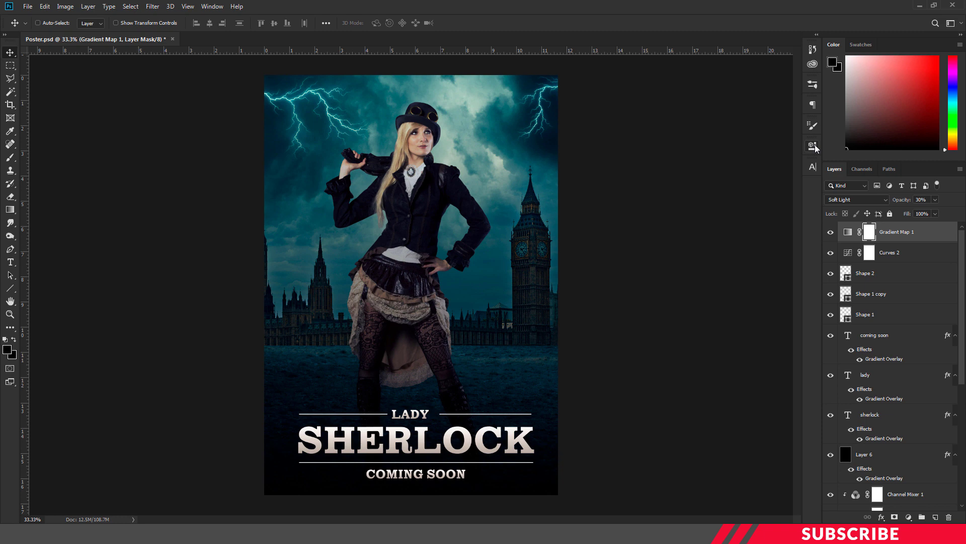
- Open the moon picture Image 6 from the PTE28 folder in Photoshop
key("ctrl+minus")
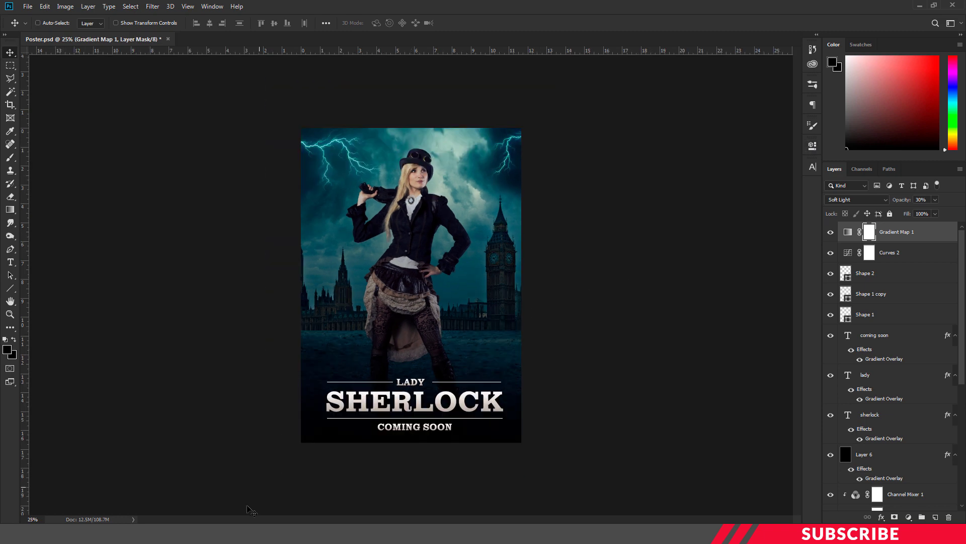
key("alt+Tab")
left_click(365, 199)
right_click(372, 205)
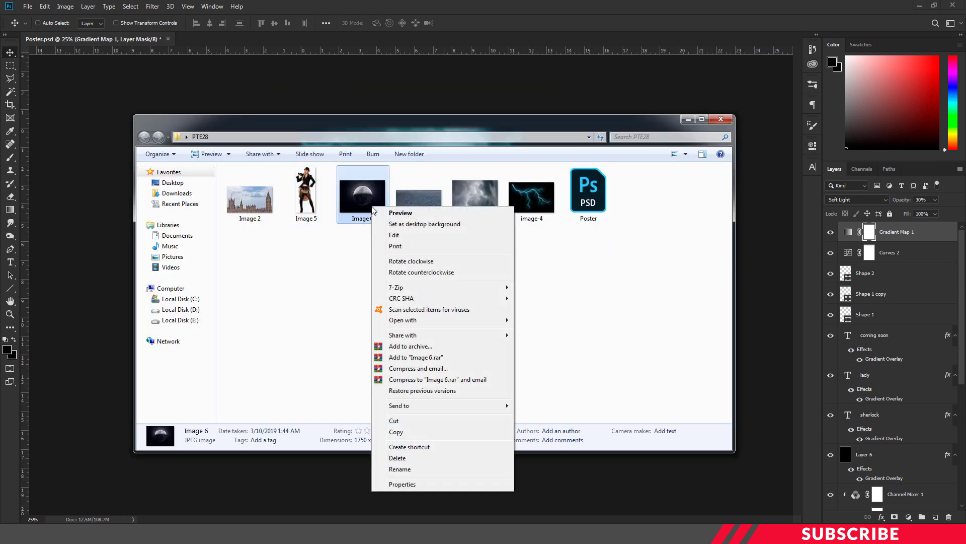
mouse_move(501, 321)
left_click(588, 320)
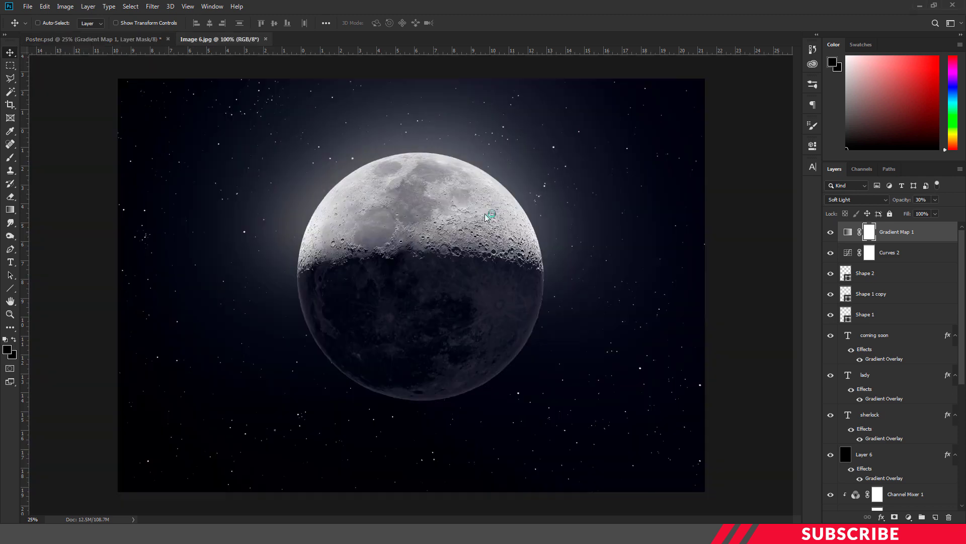
- Copy the moon picture into the poster, close its source file, and place the new layer directly beneath the two lightning layers
left_click_drag(250, 38, 259, 87)
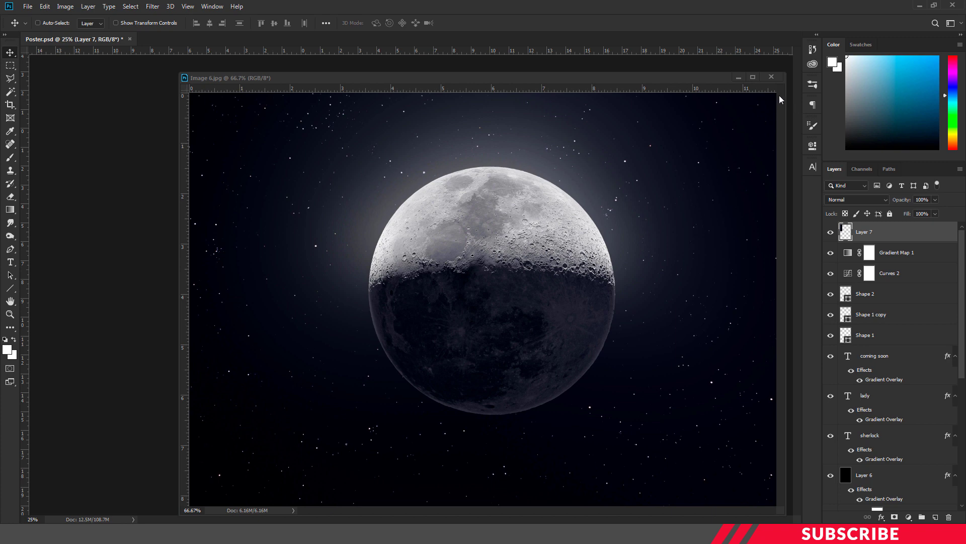
left_click(772, 78)
key("ctrl+minus")
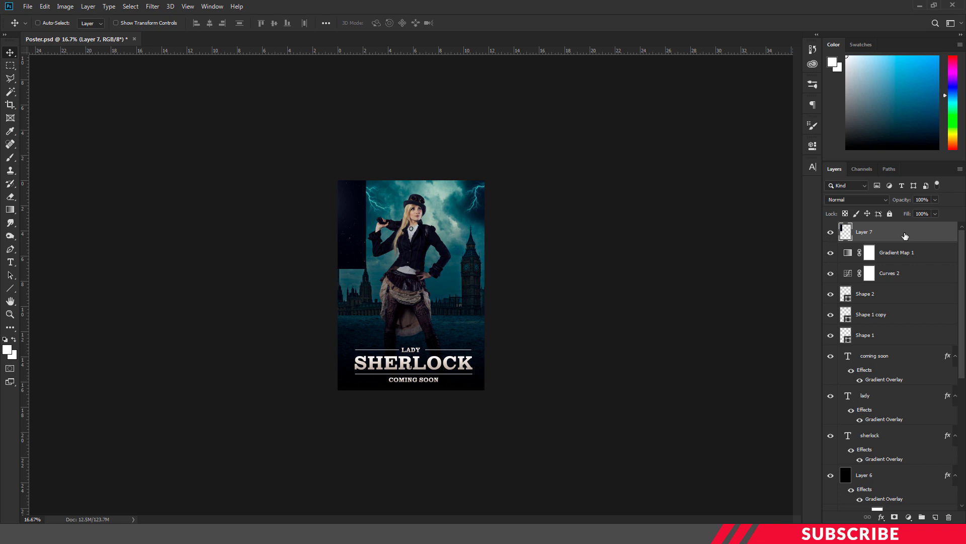
left_click_drag(909, 237, 901, 483)
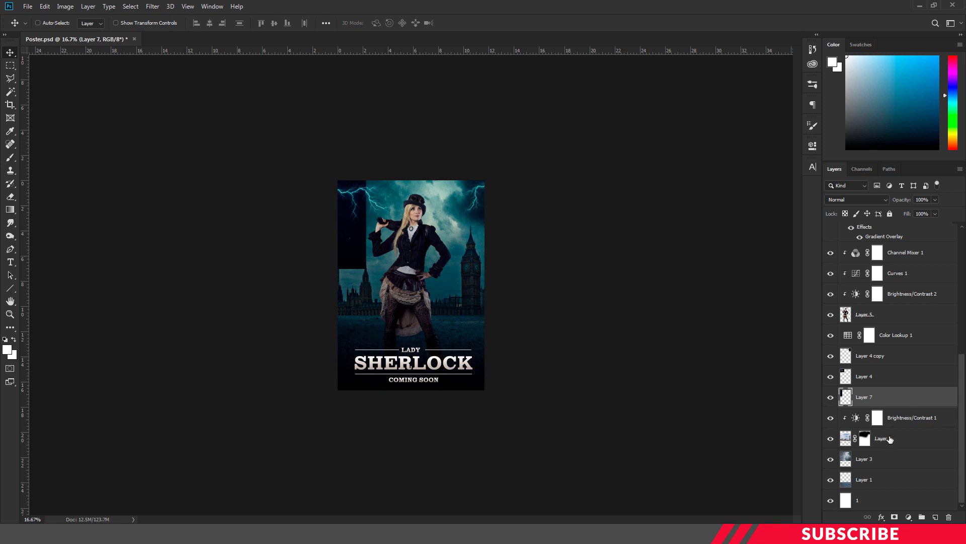
- Free Transform the moon layer to about 101% and position it so the moon sits behind the woman's head
key("ctrl")
key("ctrl+t")
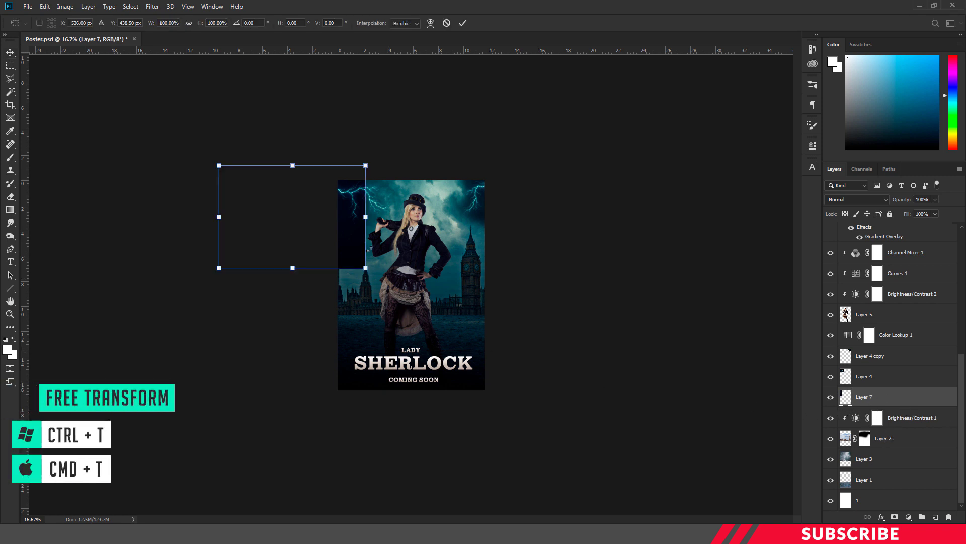
left_click_drag(333, 214, 455, 229)
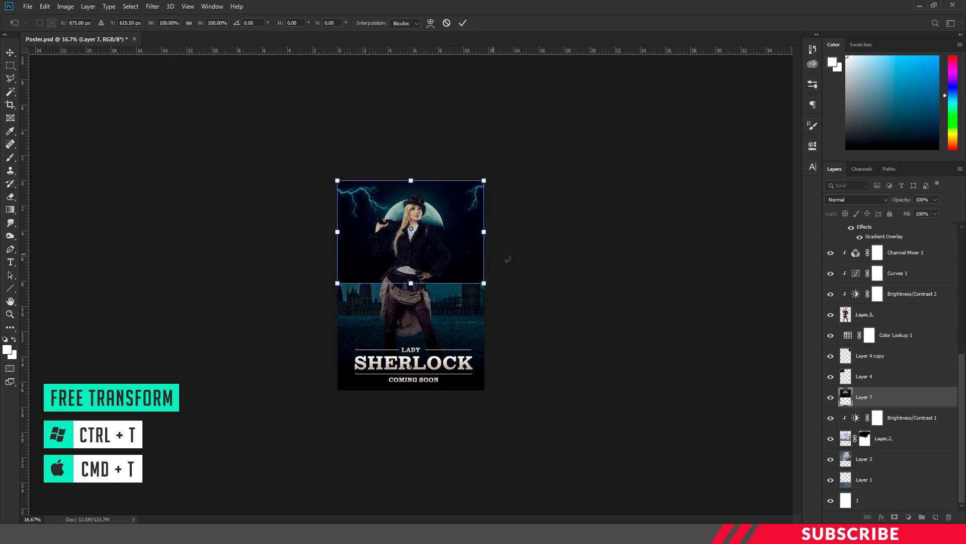
key("ctrl+plus")
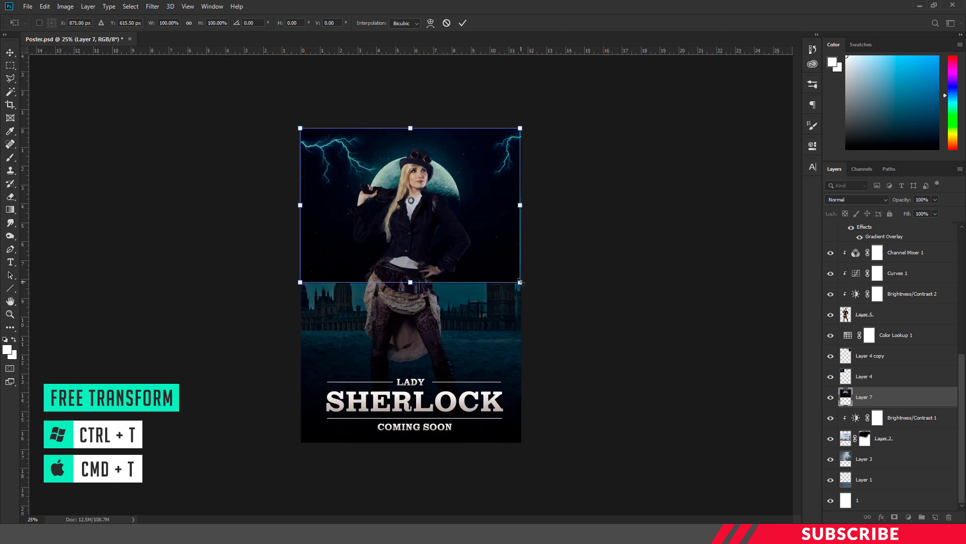
left_click_drag(520, 282, 522, 283)
left_click_drag(465, 246, 468, 225)
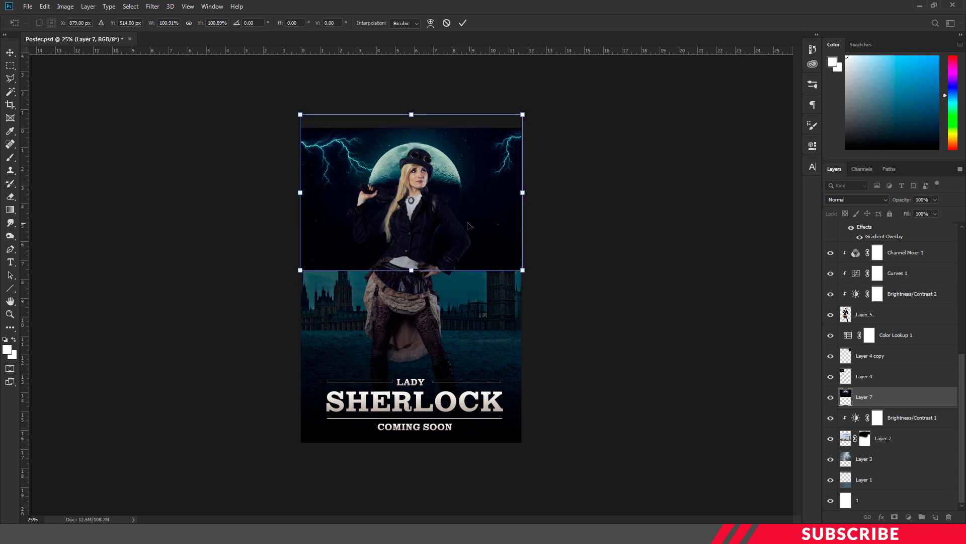
key("Return")
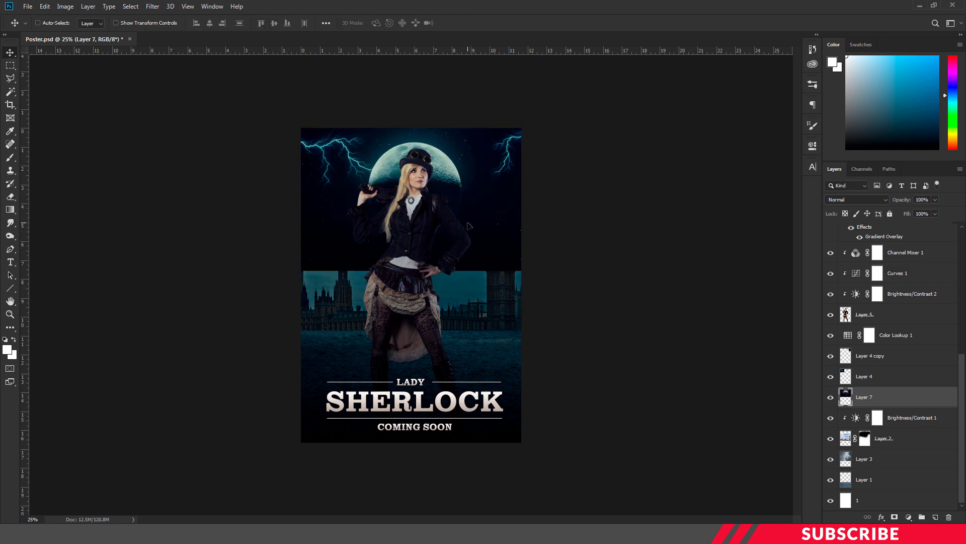
- Set the moon layer's blend mode to Screen and erase its lower edge with the Eraser at 50% flow
left_click(856, 200)
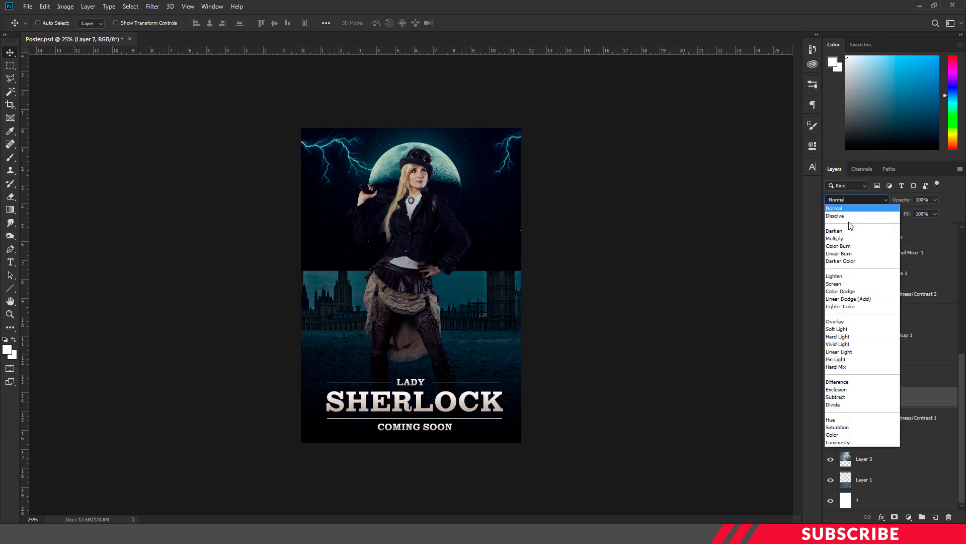
left_click(837, 284)
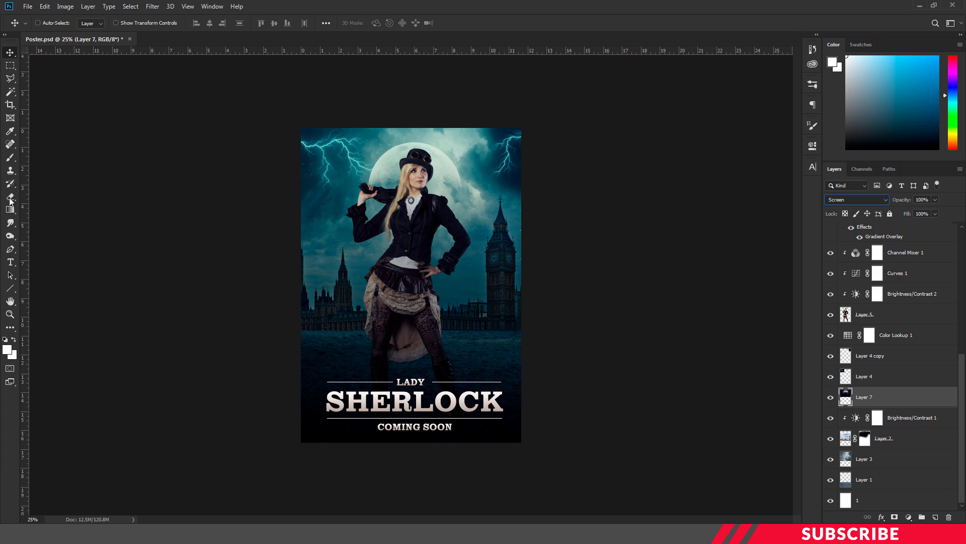
mouse_move(10, 200)
left_mouse_down()
mouse_move(45, 214)
mouse_move(39, 200)
left_mouse_up()
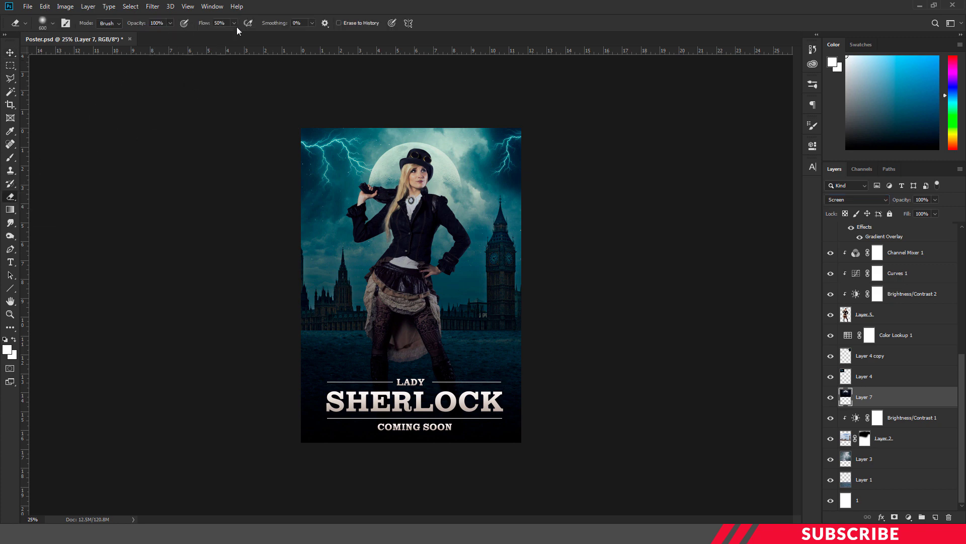
type("50")
key("Return")
key("ctrl+plus")
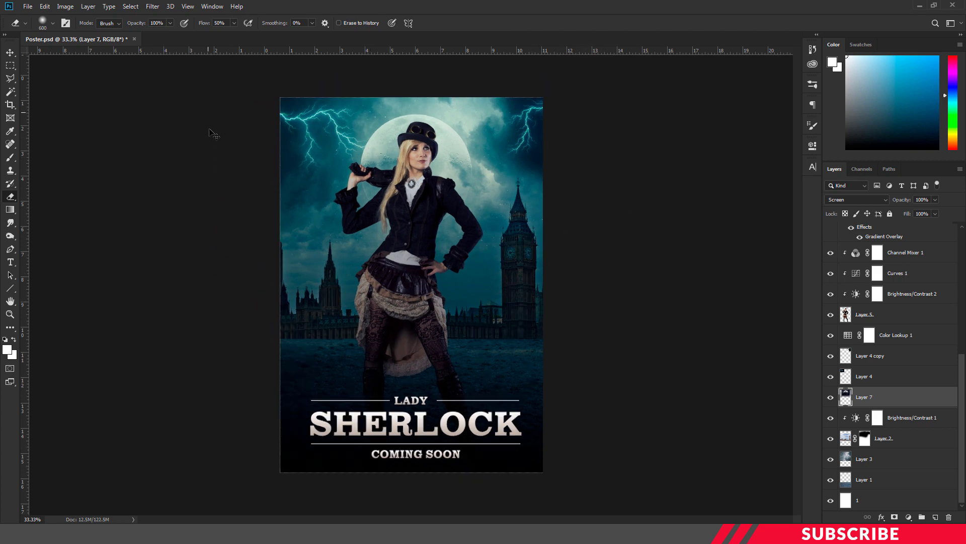
key("ctrl+minus")
left_click(8, 55)
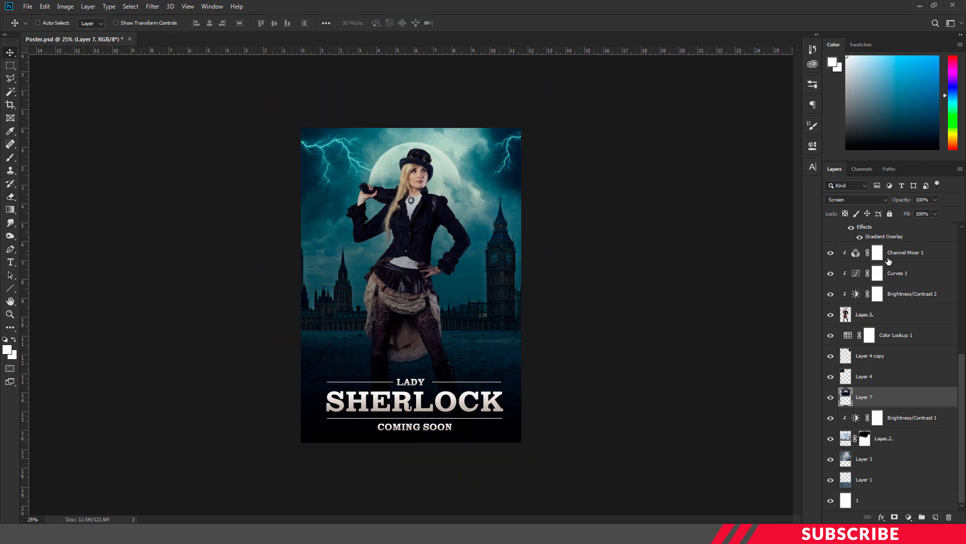
- Add a Brightness/Contrast adjustment above the Gradient Map layer and raise the brightness to about 9
scroll(888, 261, "up", 10)
left_click(902, 236)
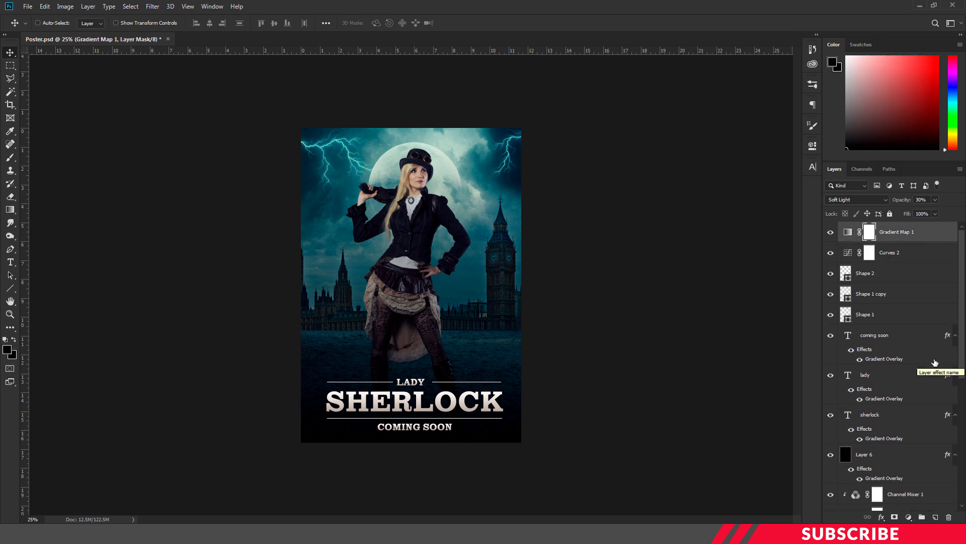
left_click(909, 516)
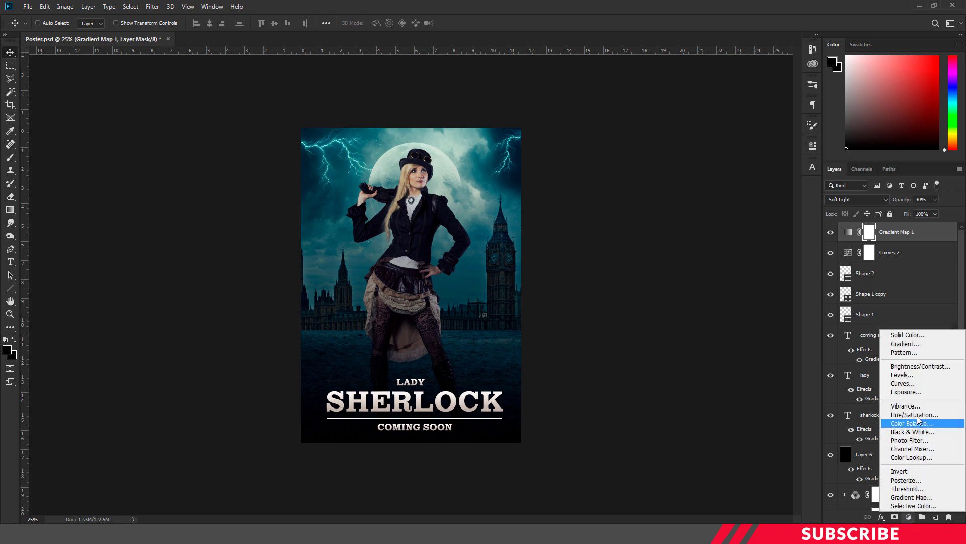
left_click(919, 366)
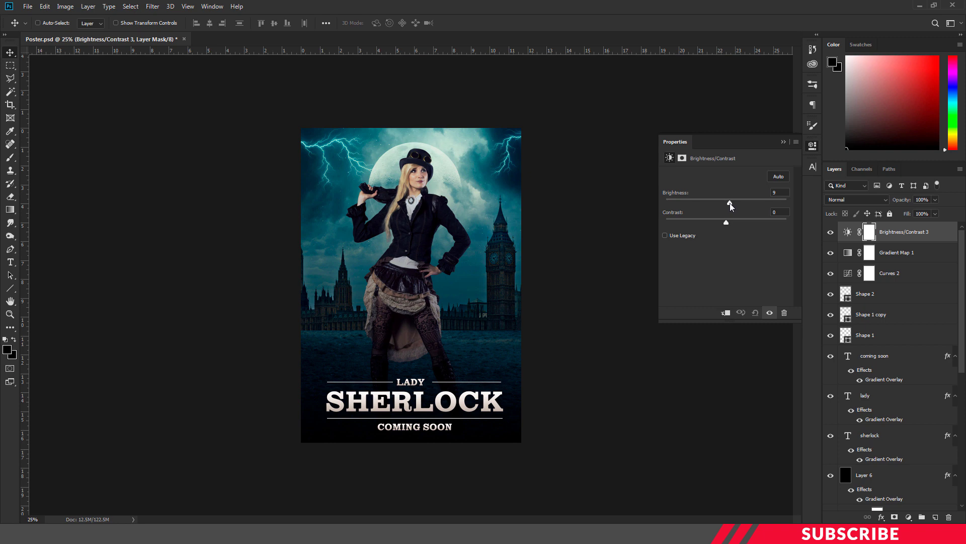
left_click(812, 145)
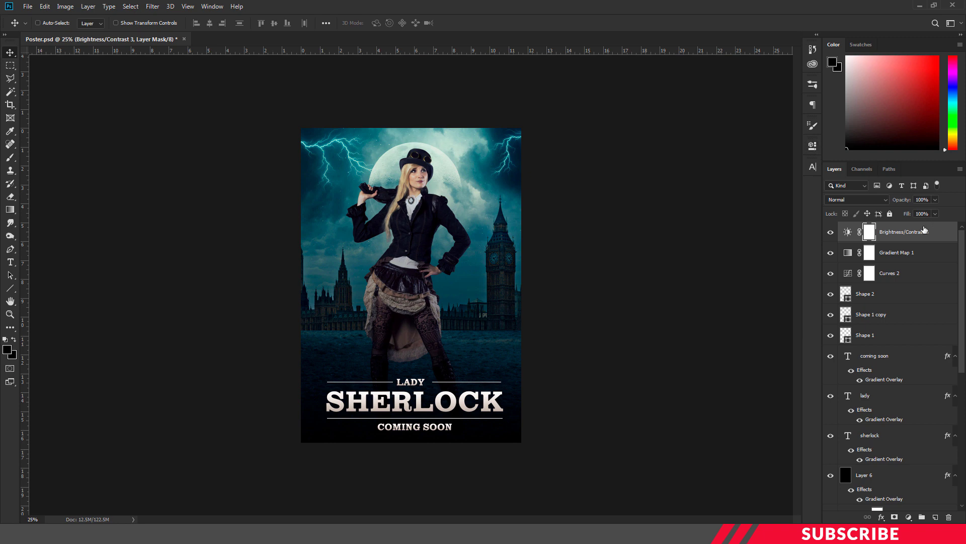